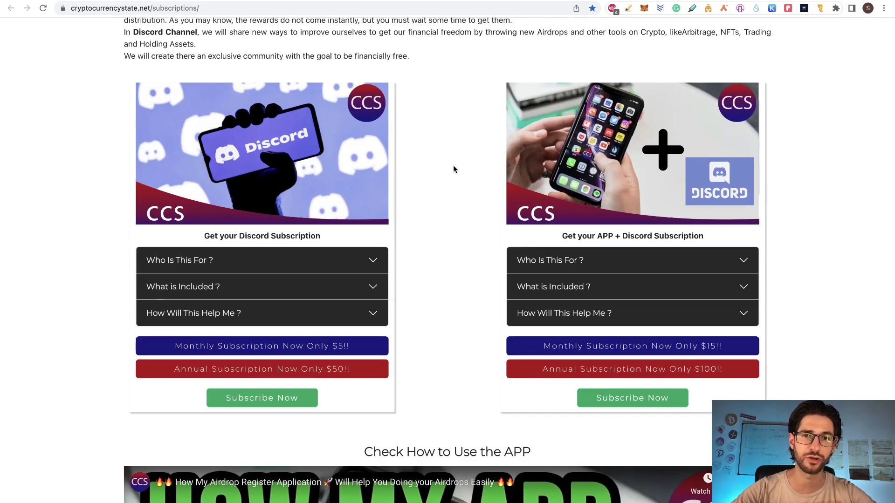
# - Scroll the subscriptions page down to the 'Check How to Use the APP' video and back up
pyautogui.scroll(-5, 454, 170)
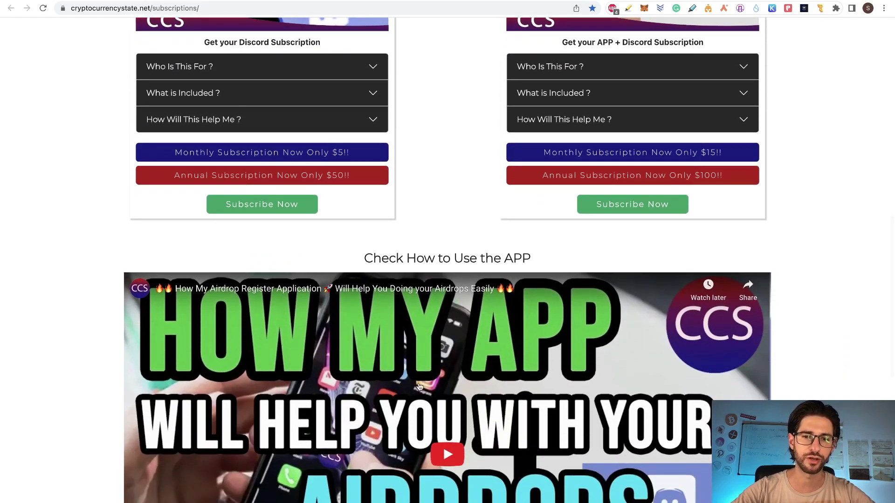
pyautogui.scroll(-2, 438, 152)
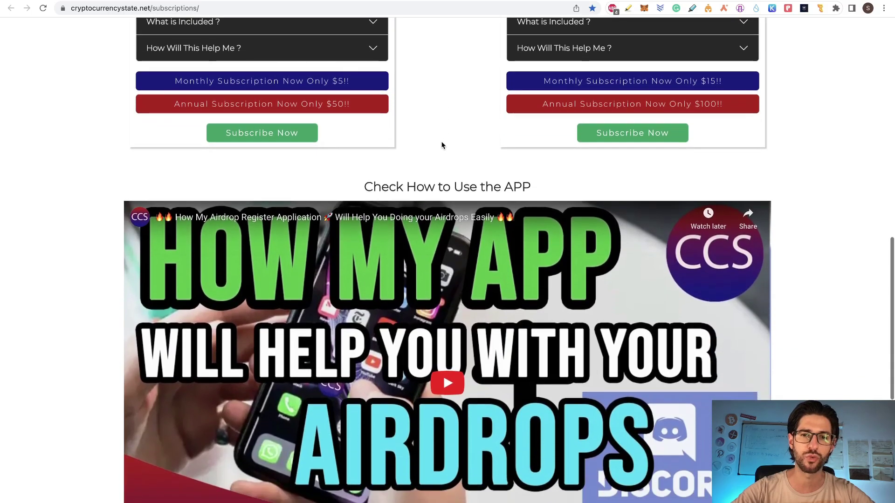
pyautogui.scroll(3, 441, 144)
pyautogui.scroll(1, 443, 154)
pyautogui.scroll(2, 448, 173)
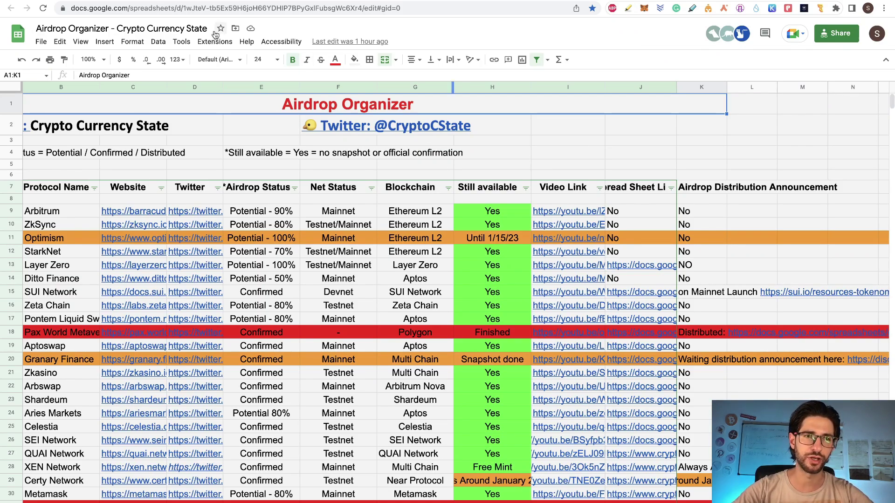
pyautogui.click(410, 8)
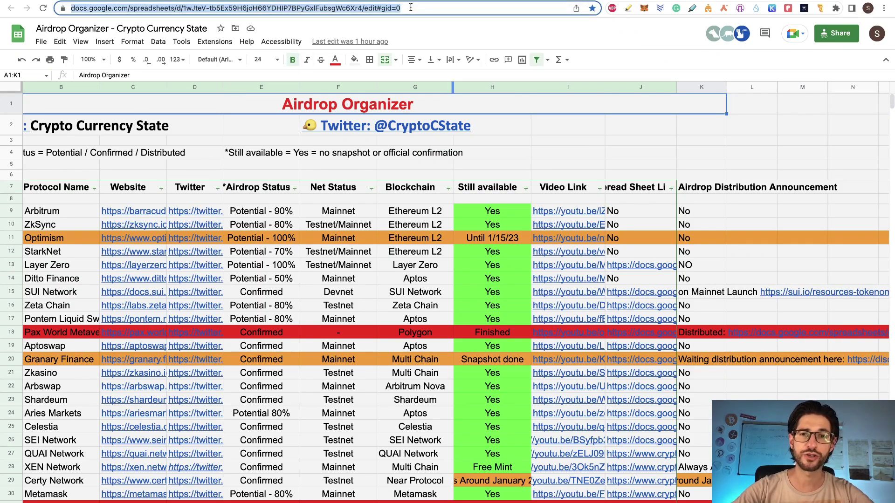
pyautogui.click(41, 41)
pyautogui.moveTo(150, 168)
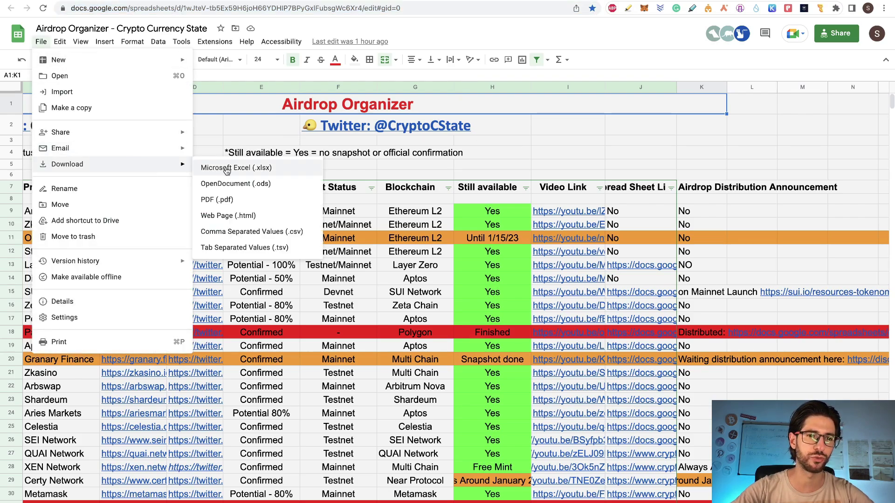
pyautogui.click(501, 158)
pyautogui.scroll(-3, 502, 158)
pyautogui.hscroll(-2, 501, 157)
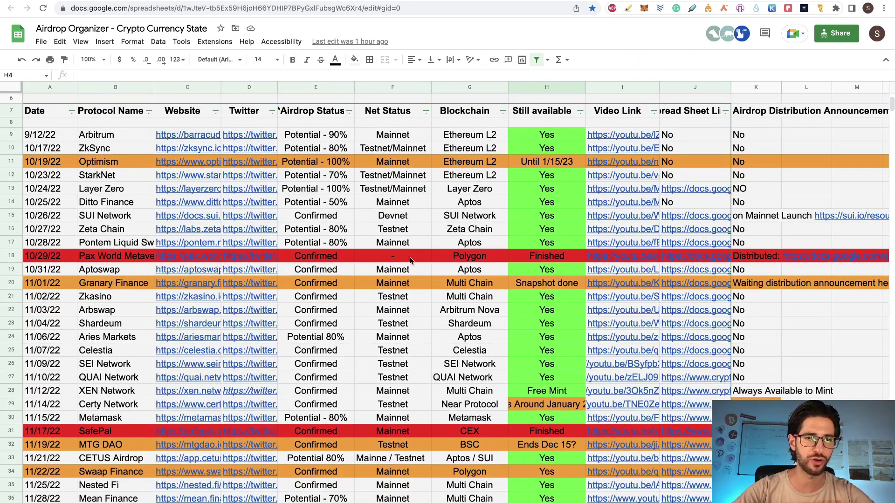
pyautogui.scroll(-2, 524, 266)
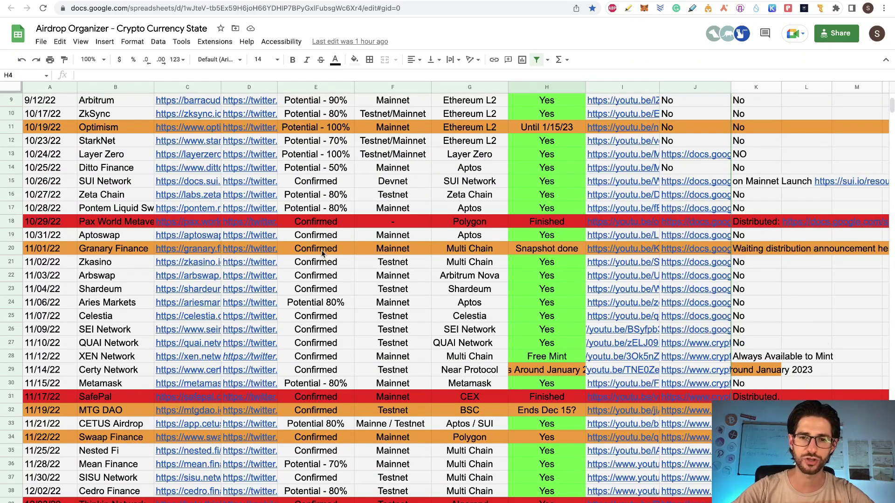
pyautogui.scroll(-5, 495, 266)
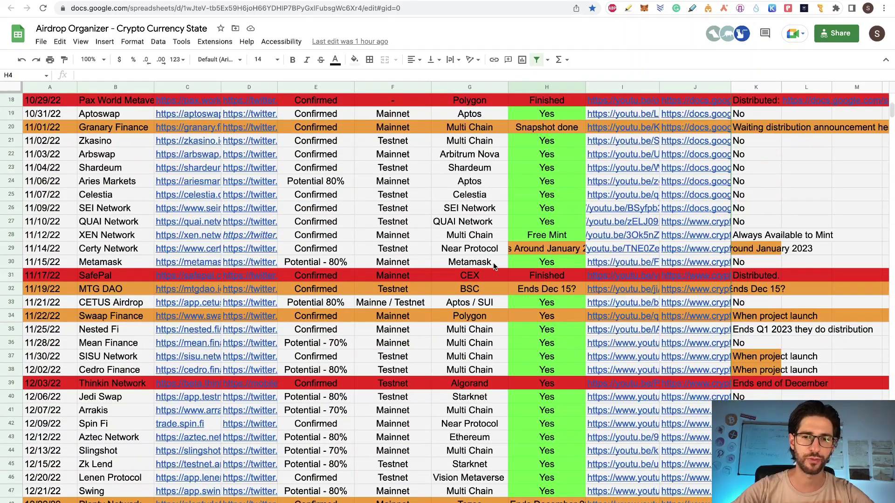
pyautogui.scroll(-5, 493, 261)
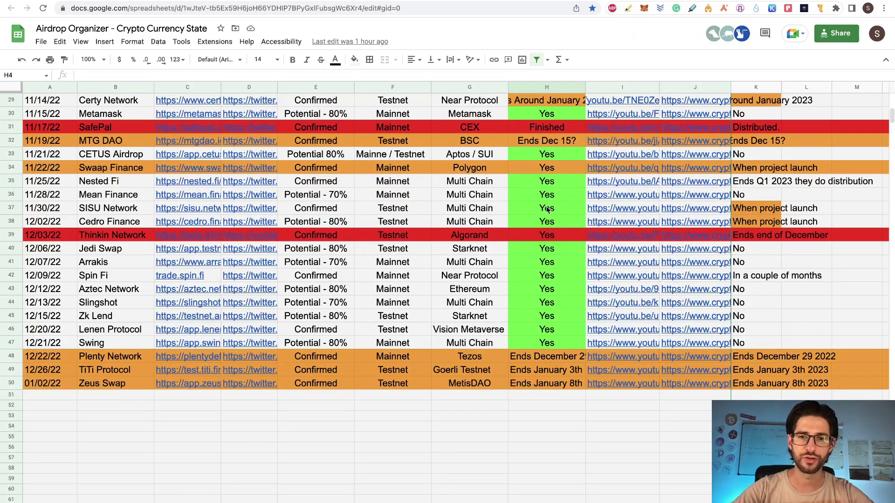
pyautogui.scroll(14, 541, 201)
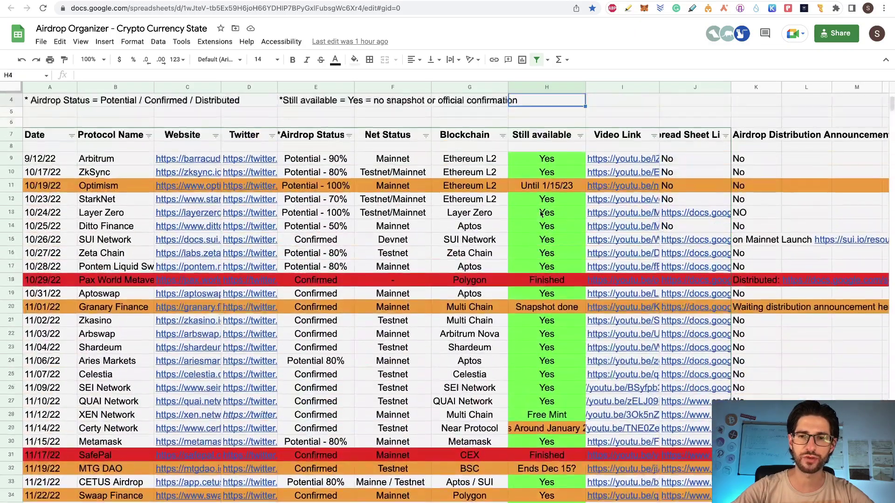
pyautogui.scroll(-12, 542, 214)
pyautogui.scroll(-5, 541, 214)
pyautogui.scroll(10, 510, 294)
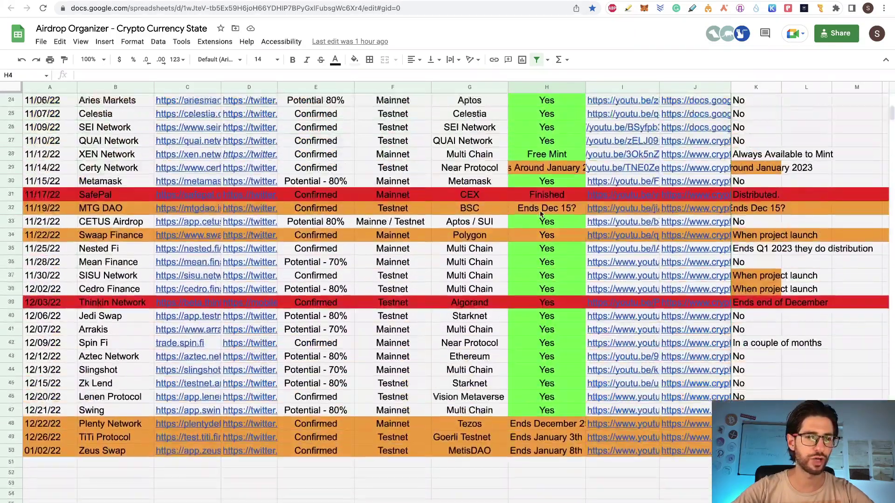
pyautogui.scroll(-4, 510, 293)
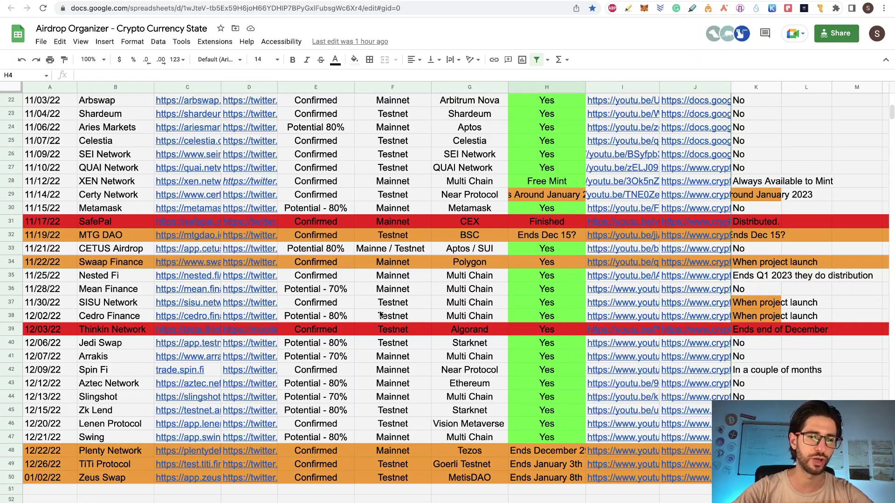
pyautogui.scroll(6, 125, 192)
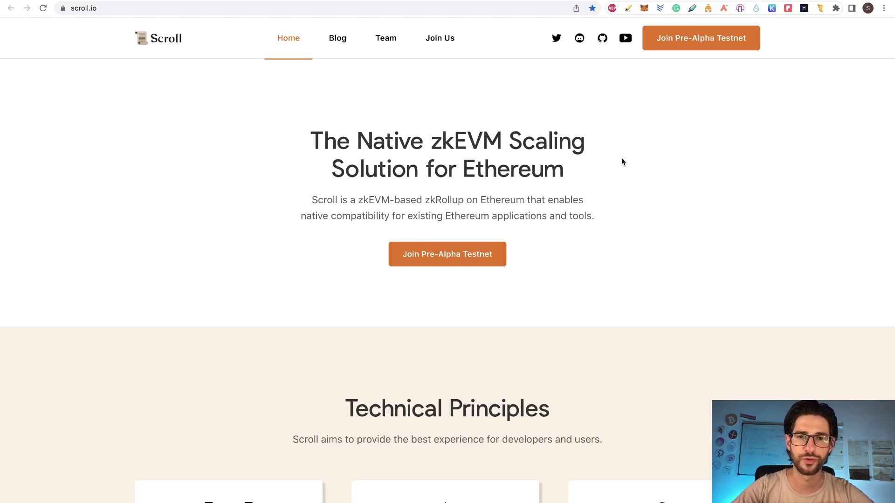
# - Scroll down through the sections of the scroll.io homepage
pyautogui.scroll(-8, 690, 218)
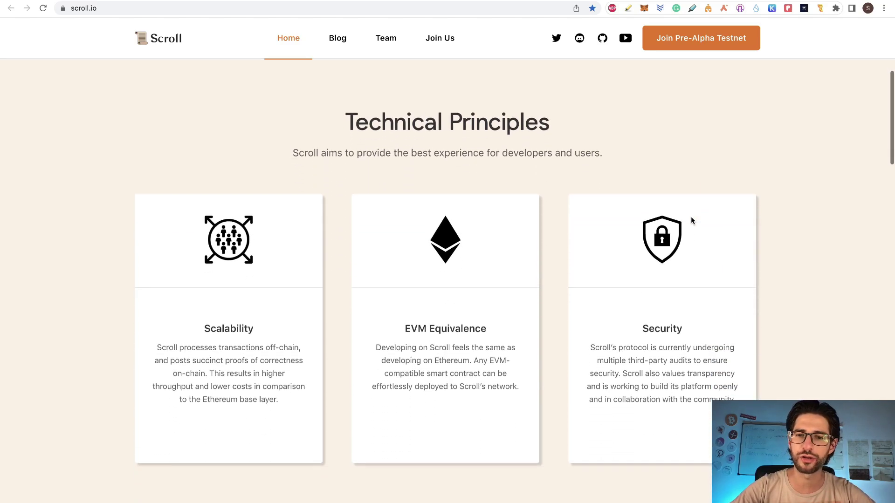
pyautogui.scroll(-20, 691, 218)
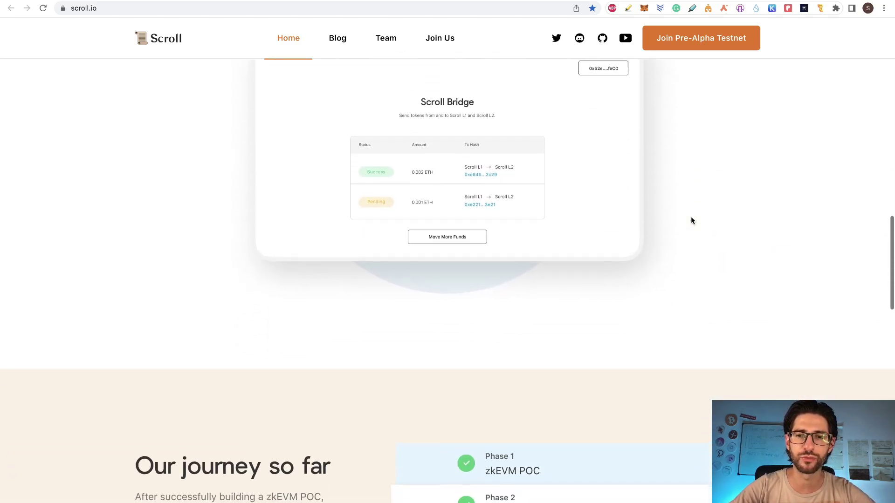
pyautogui.scroll(-12, 690, 216)
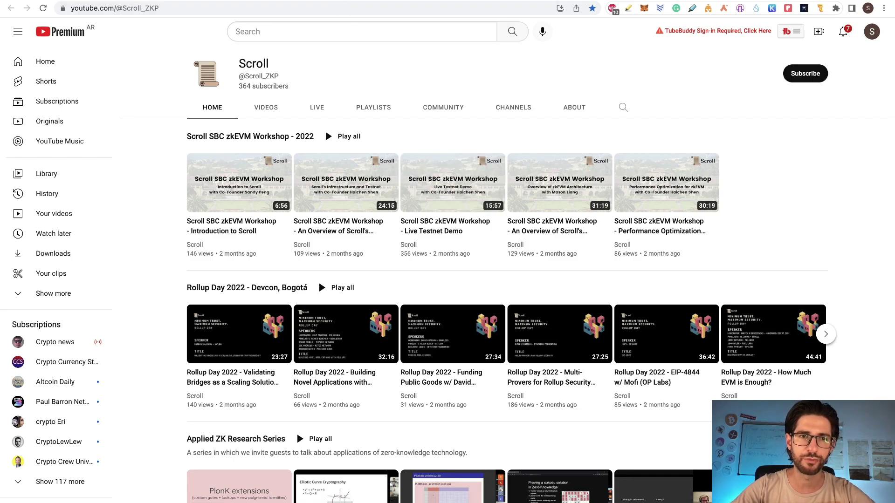
# - Switch to the scroll-tech GitHub repositories tab
pyautogui.click(342, 1)
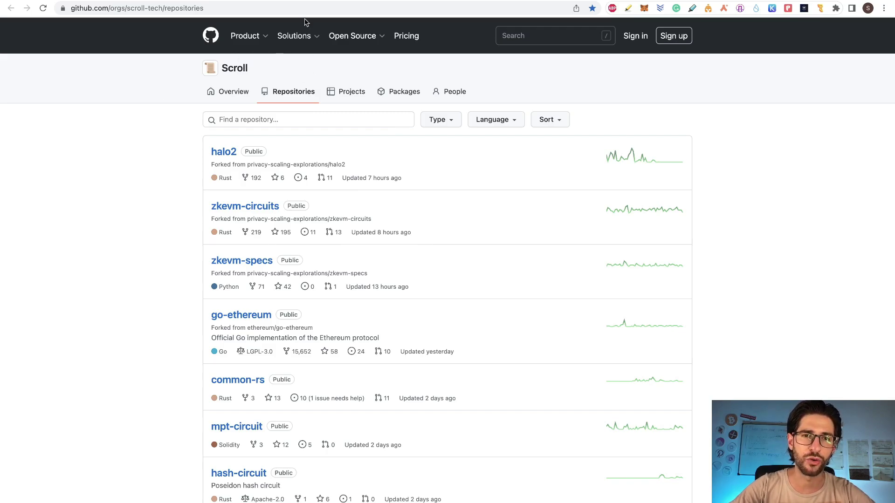
# - Browse the Scroll team page, then return to the scroll.io homepage tab
pyautogui.click(307, 1)
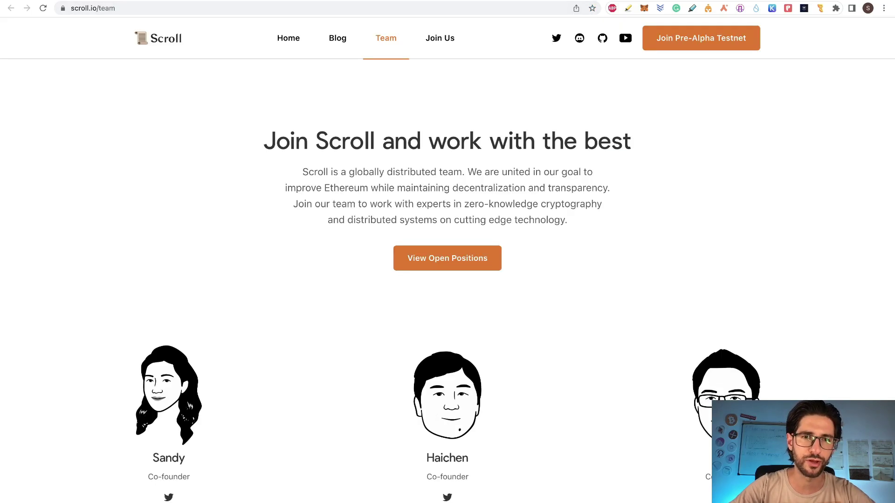
pyautogui.scroll(-4, 361, 337)
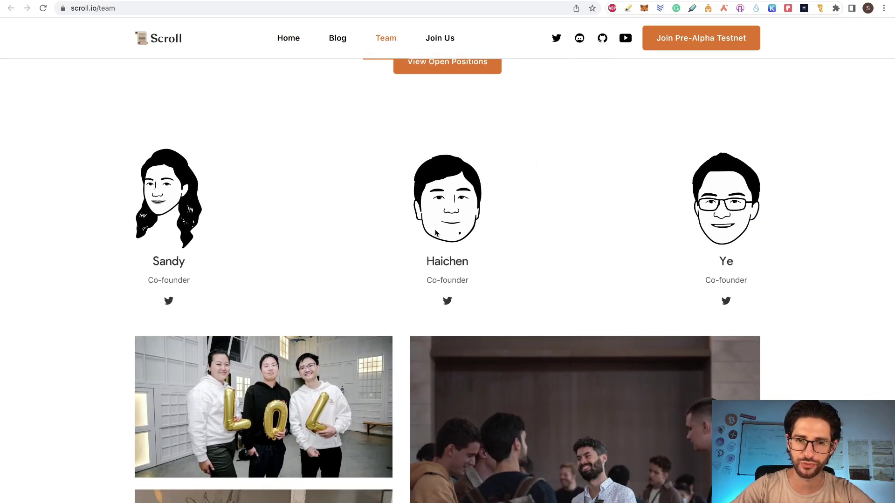
pyautogui.scroll(-10, 836, 195)
pyautogui.scroll(3, 480, 304)
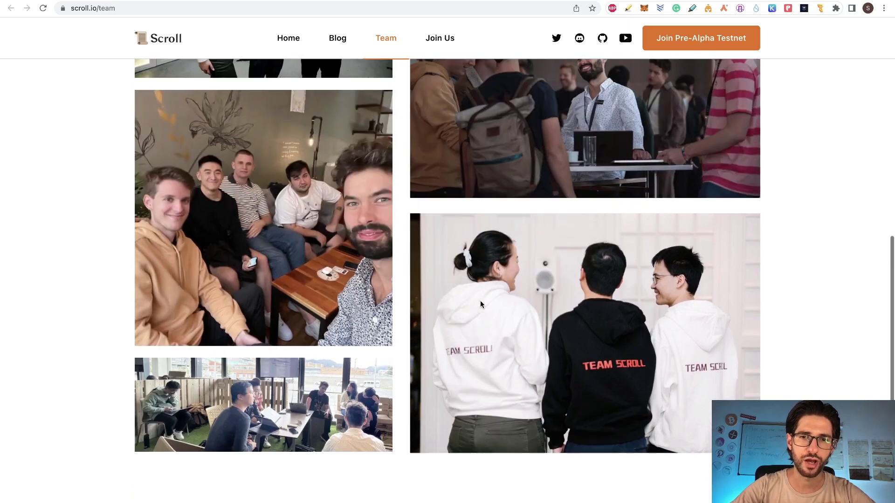
pyautogui.scroll(-5, 480, 303)
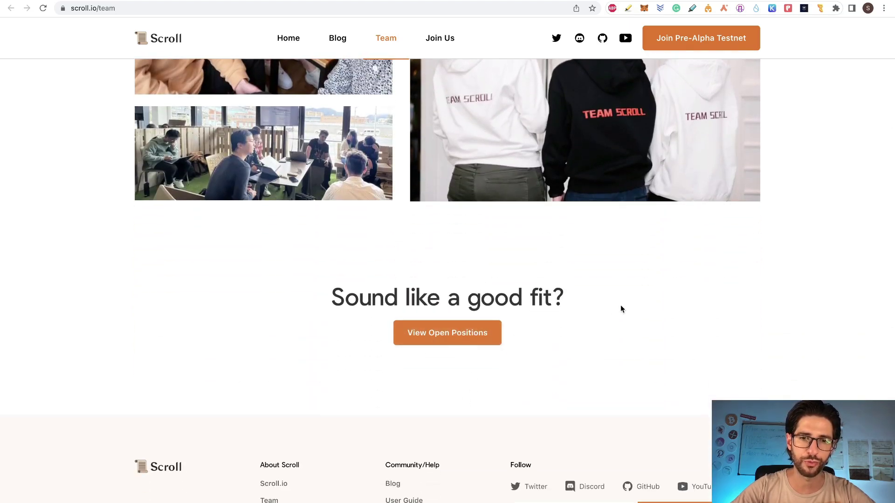
pyautogui.scroll(10, 619, 305)
pyautogui.scroll(7, 547, 169)
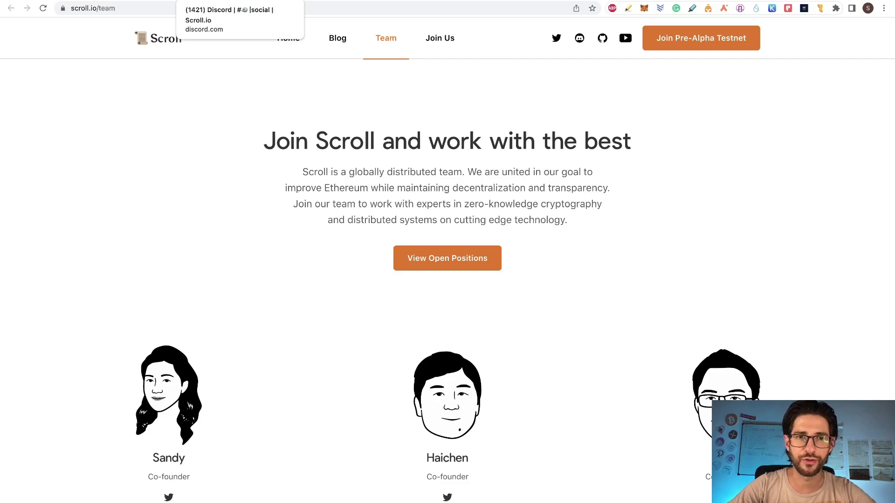
pyautogui.click(242, 0)
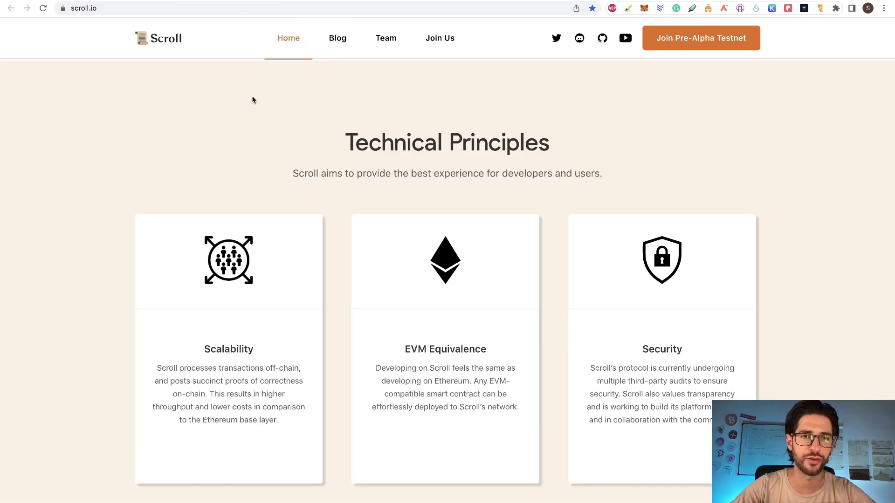
# - Highlight 'zkEVM Mainnet' on Scroll's roadmap, then switch to the Airdrops spreadsheet
pyautogui.scroll(6, 252, 97)
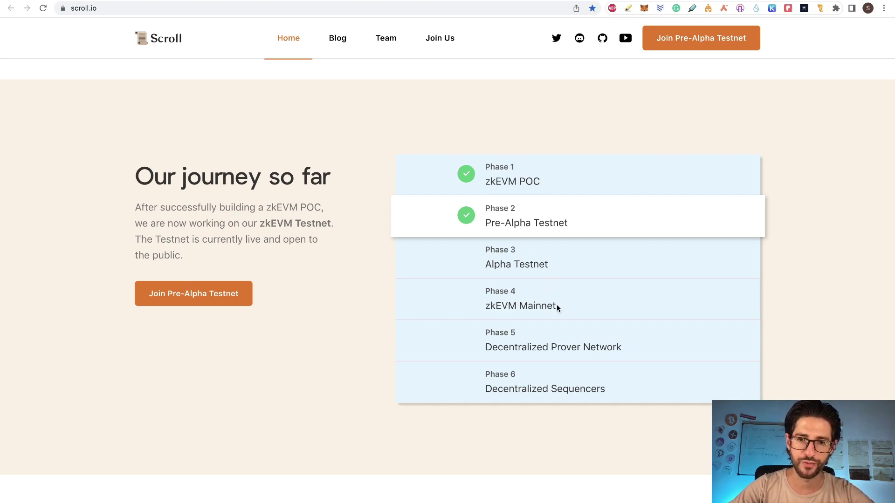
pyautogui.moveTo(557, 306); pyautogui.dragTo(484, 306)
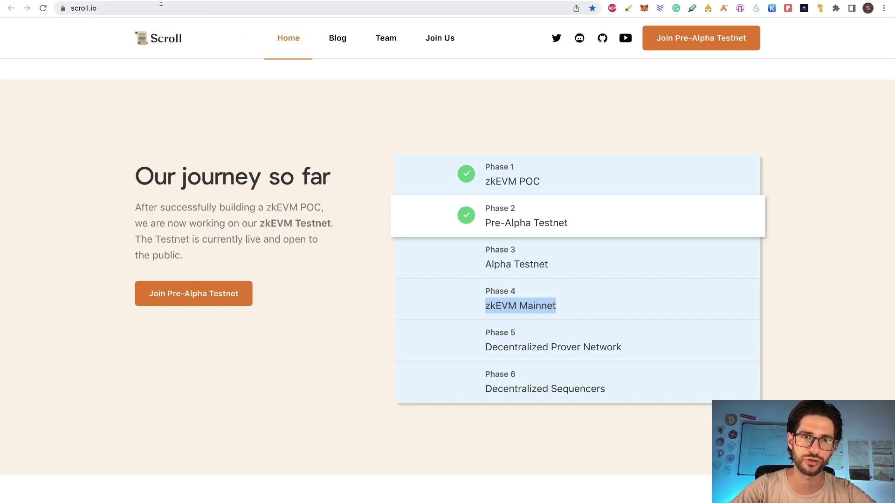
pyautogui.click(116, 1)
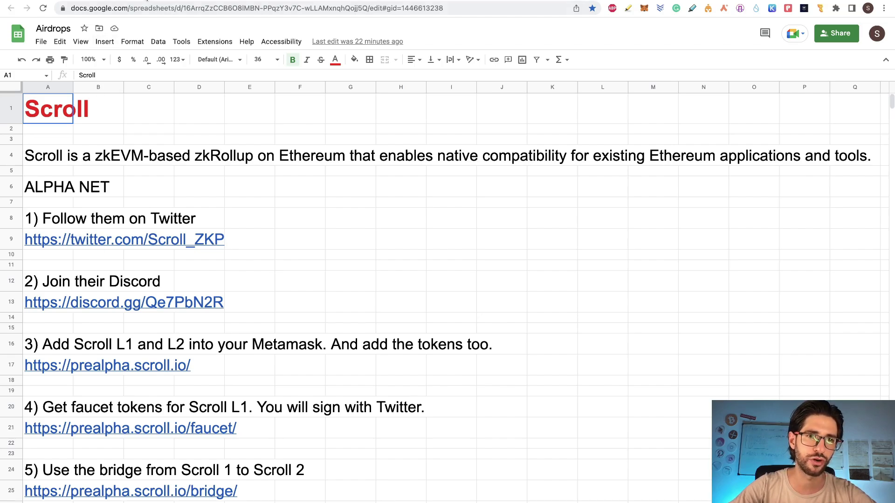
# - Switch to the Scroll_ZKP Twitter profile tab
pyautogui.click(161, 0)
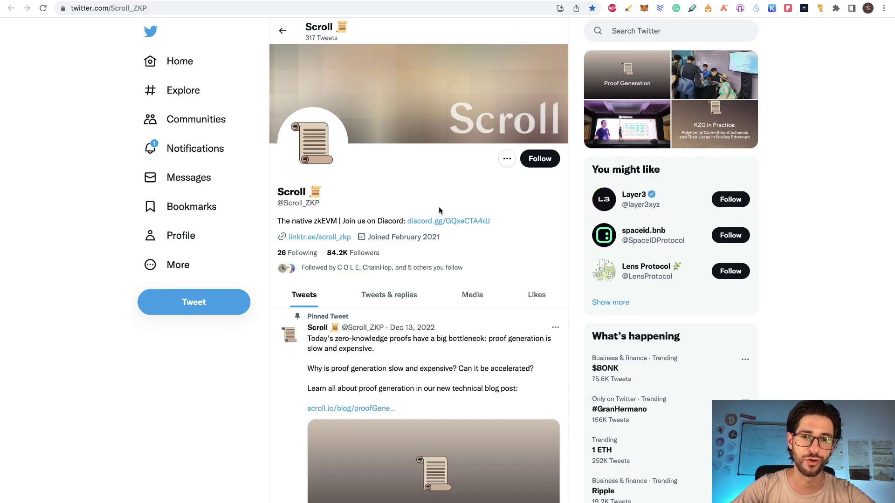
# - Check Scroll's Twitter profile and Discord server, then return to the Airdrops spreadsheet
pyautogui.scroll(-3, 522, 294)
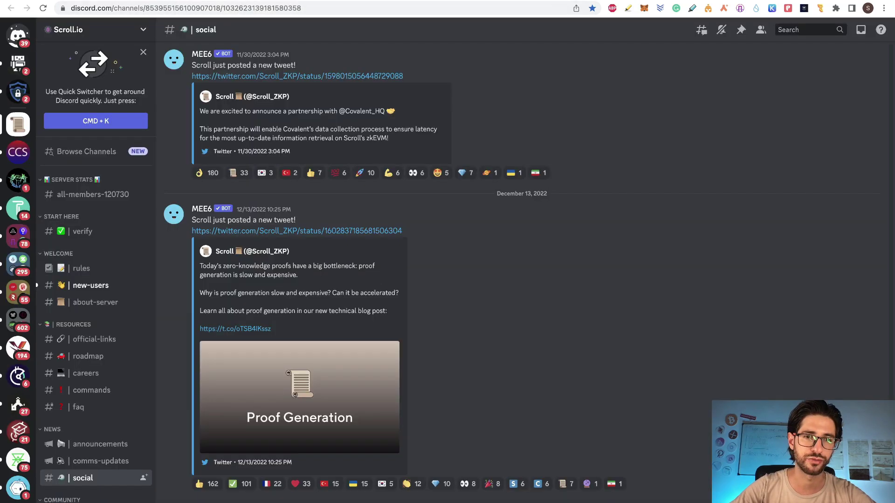
pyautogui.click(94, 339)
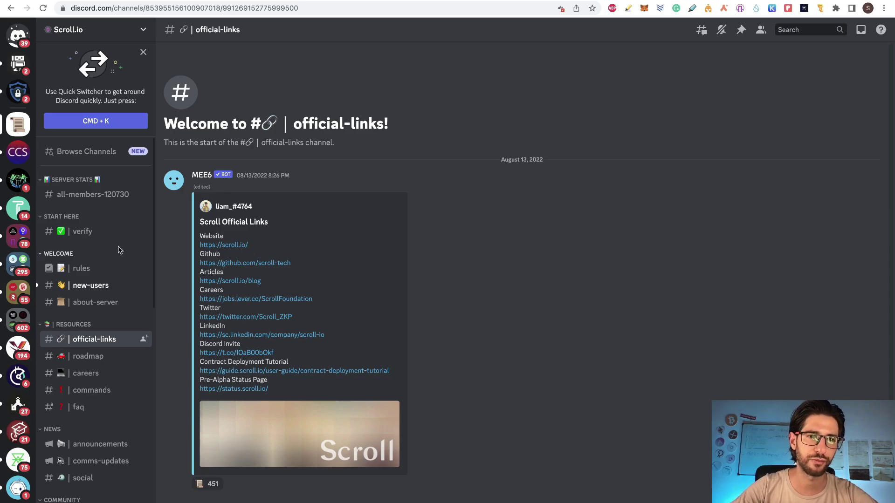
pyautogui.click(224, 0)
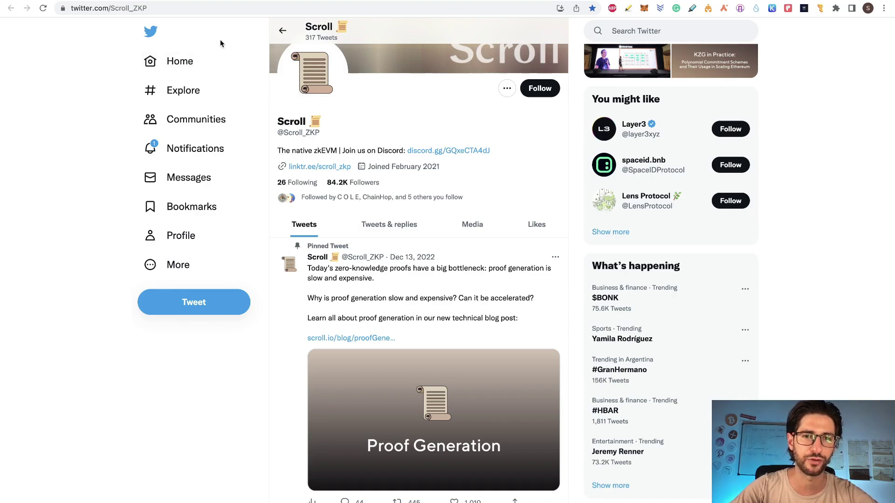
pyautogui.click(122, 1)
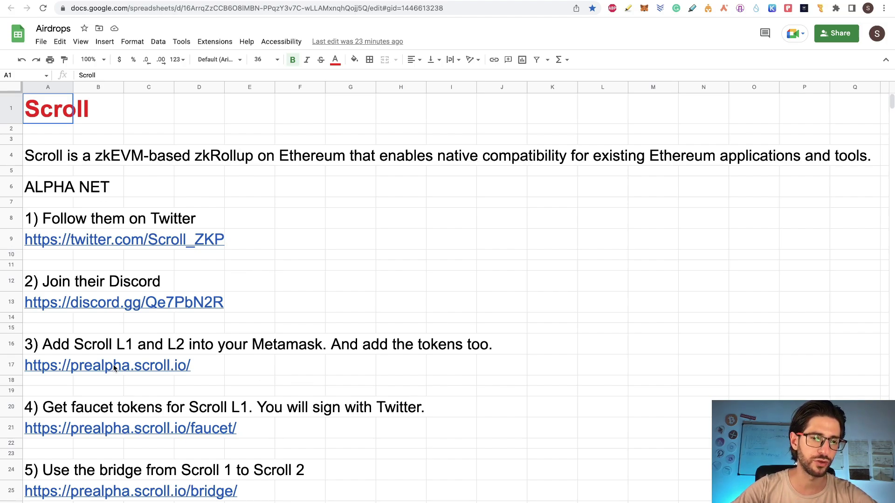
# - Switch to the prealpha.scroll.io tab with Ctrl+Tab
pyautogui.hotkey('ctrl', 'Tab')
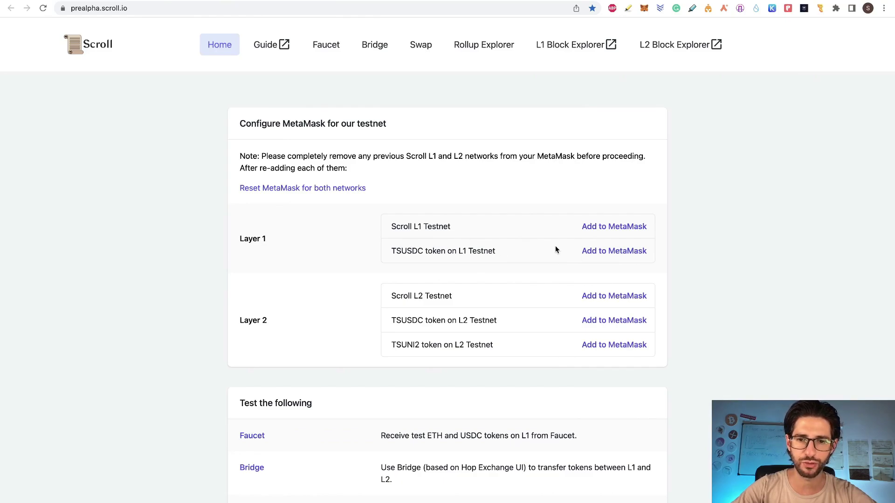
# - Add L1 TSUSDC, the Scroll L2 Testnet network, and L2 TSUSDC and TSUNI2 to MetaMask
pyautogui.click(595, 251)
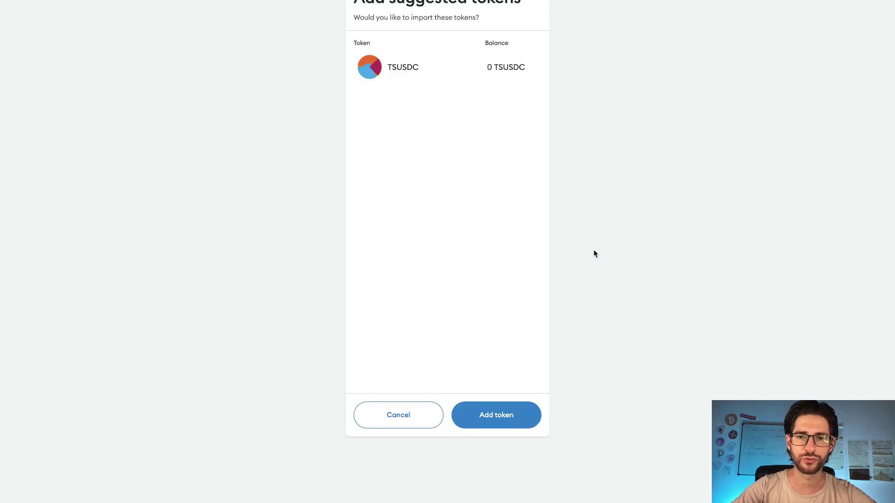
pyautogui.click(515, 404)
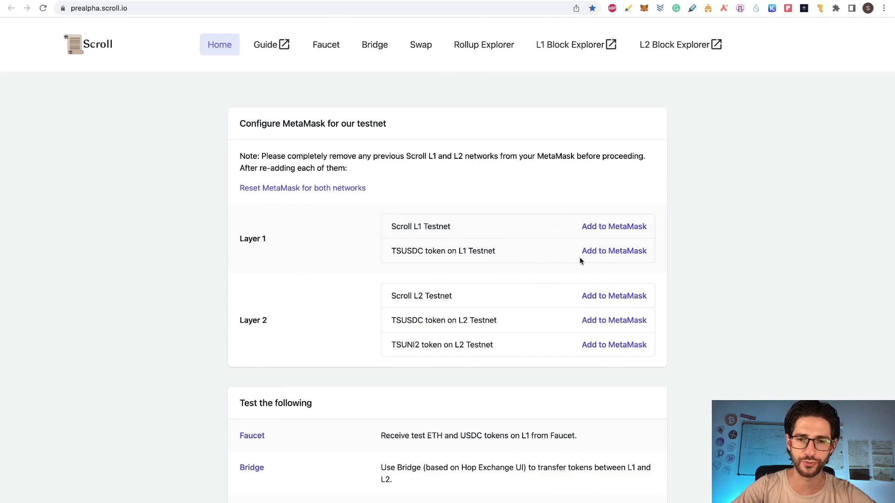
pyautogui.click(597, 296)
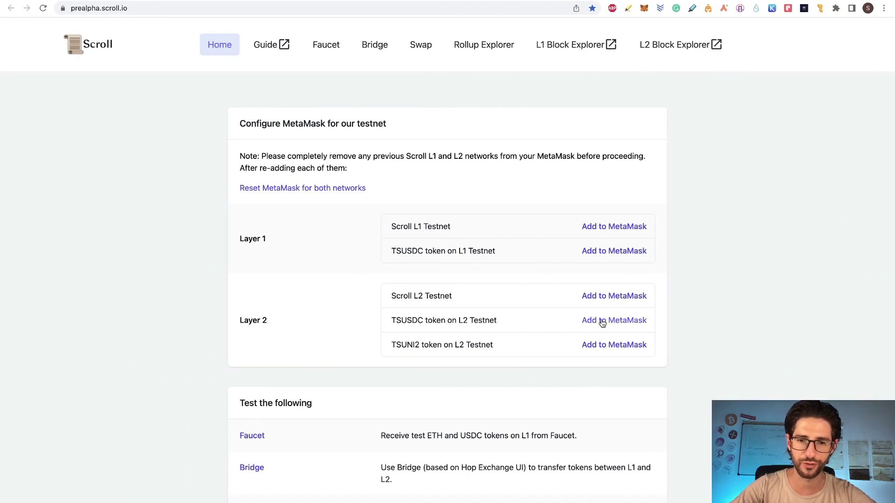
pyautogui.click(602, 322)
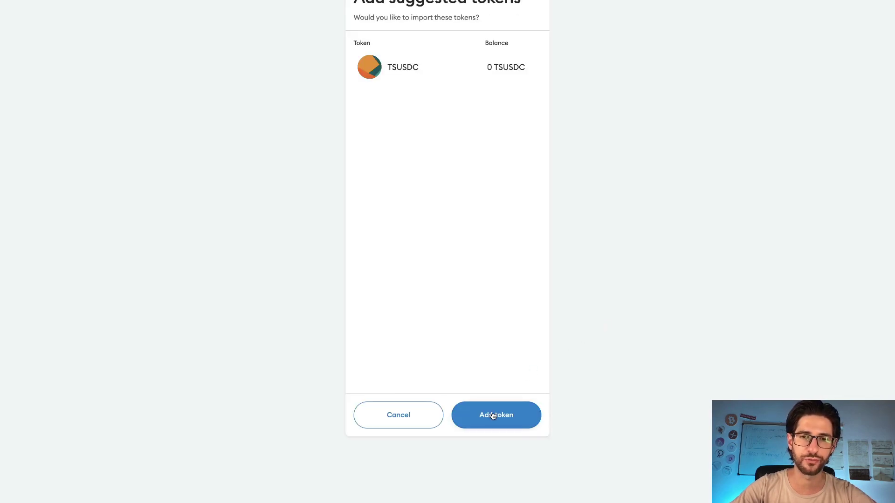
pyautogui.click(493, 416)
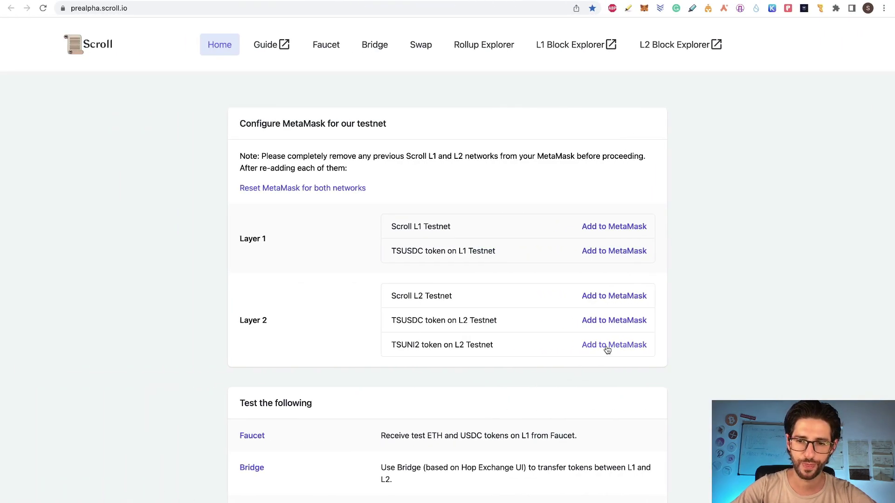
pyautogui.click(608, 349)
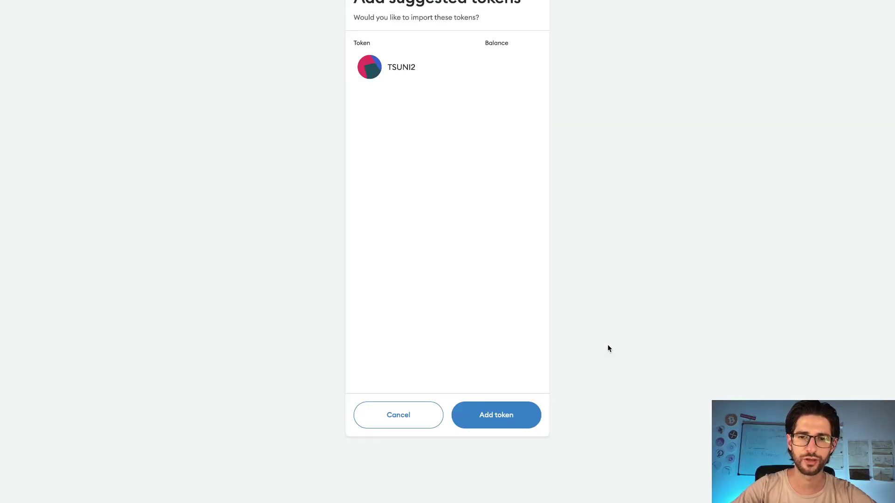
pyautogui.click(492, 410)
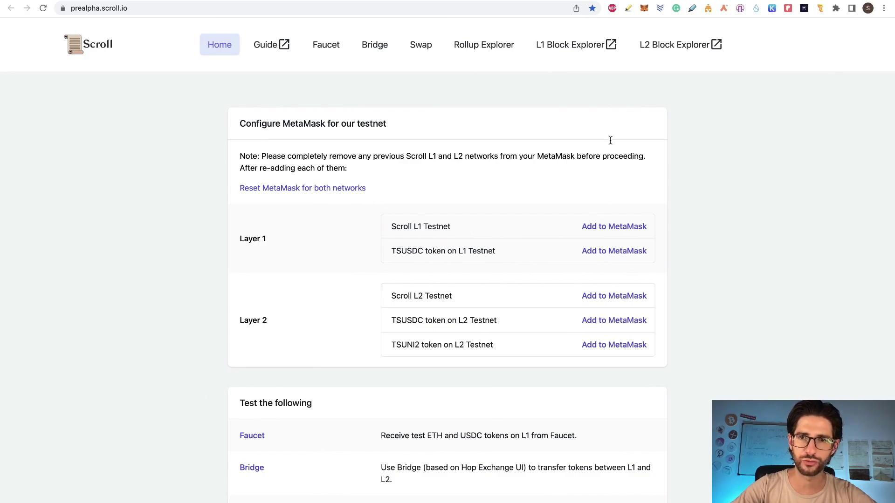
# - Switch MetaMask to Scroll L1 Testnet, then return to the Airdrops spreadsheet
pyautogui.click(643, 9)
pyautogui.click(583, 41)
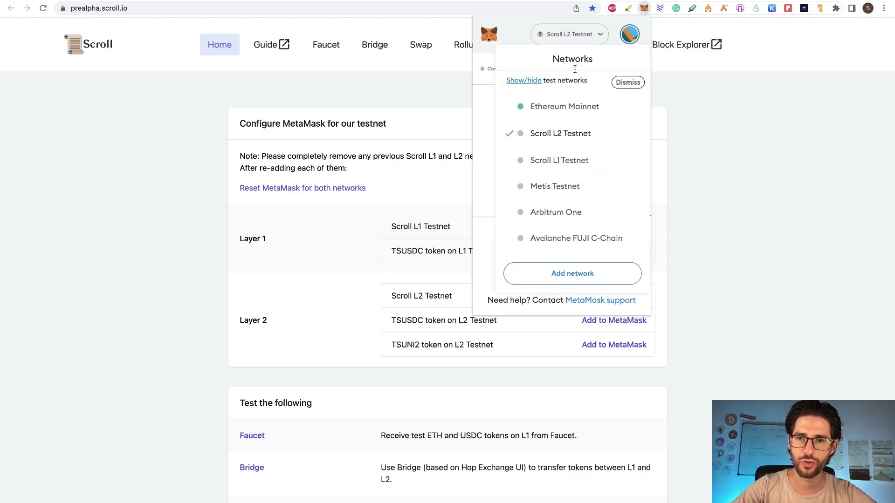
pyautogui.click(569, 159)
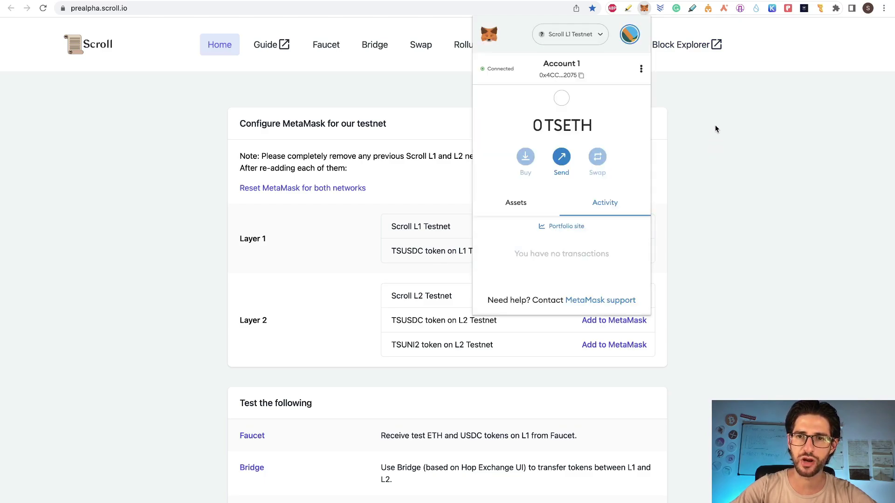
pyautogui.click(198, 125)
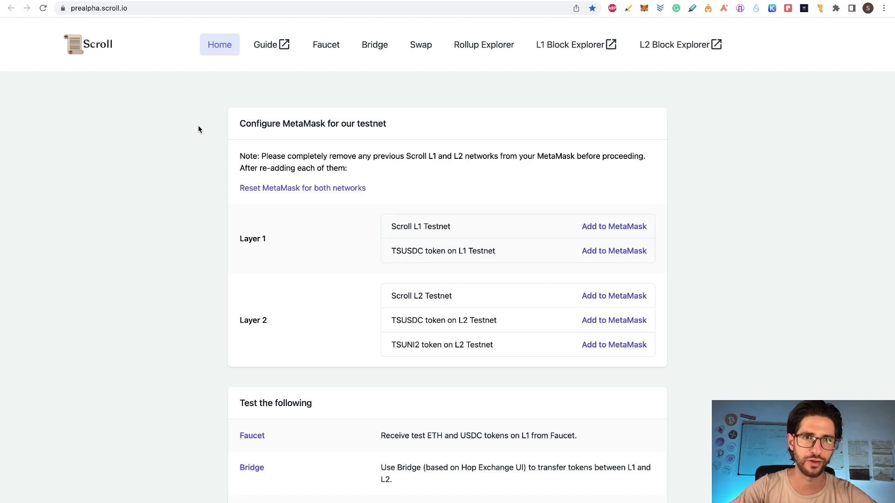
pyautogui.click(191, 0)
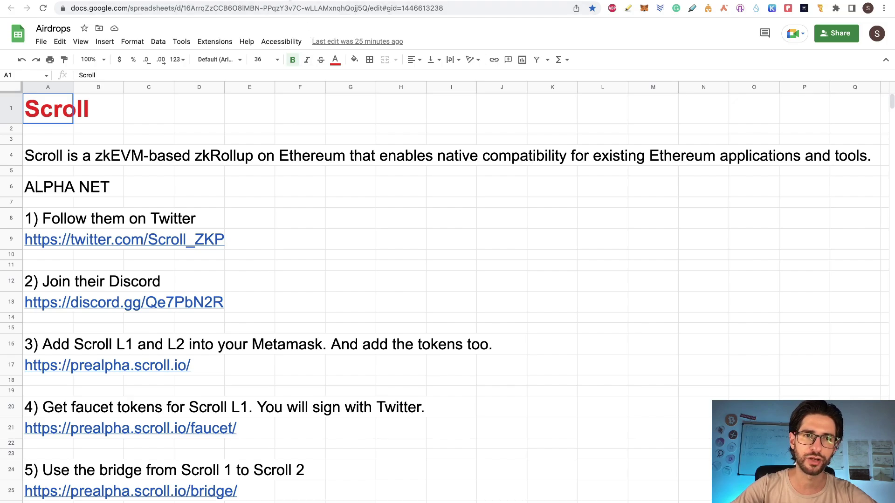
# - Request faucet tokens via Twitter sign-in and confirm 0.7 TSETH and 50 TSUSDC in MetaMask
pyautogui.click(159, 0)
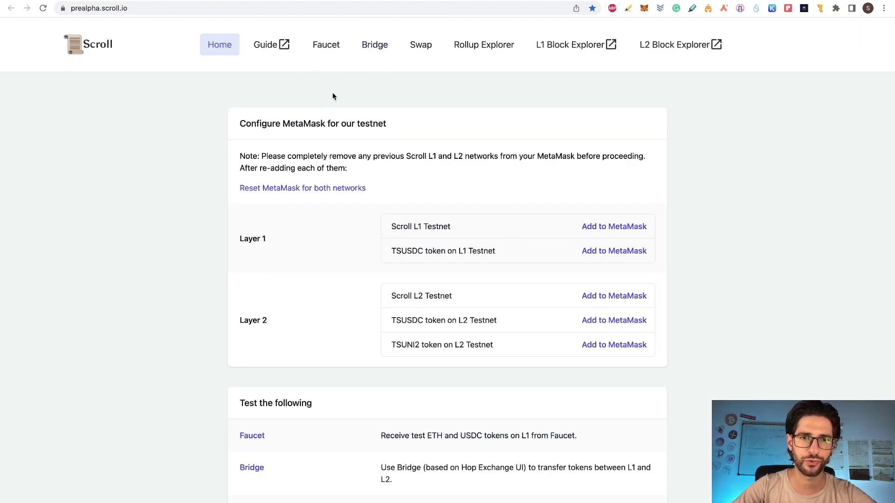
pyautogui.click(329, 48)
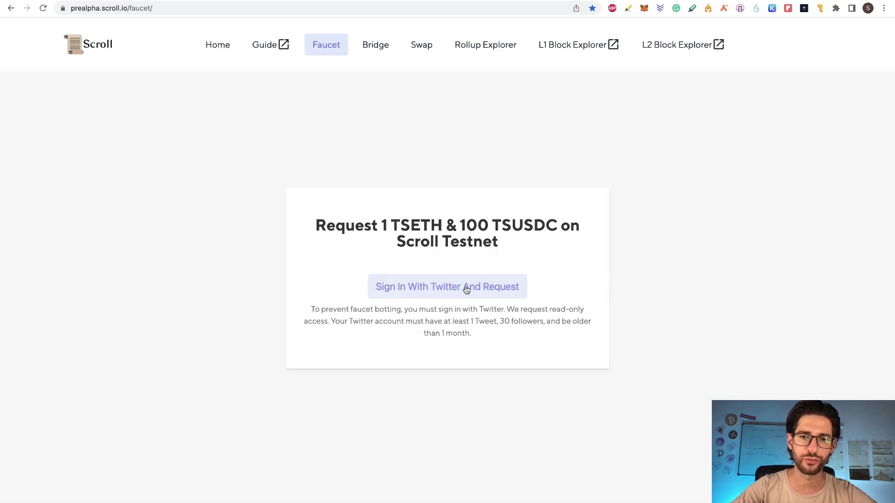
pyautogui.click(466, 288)
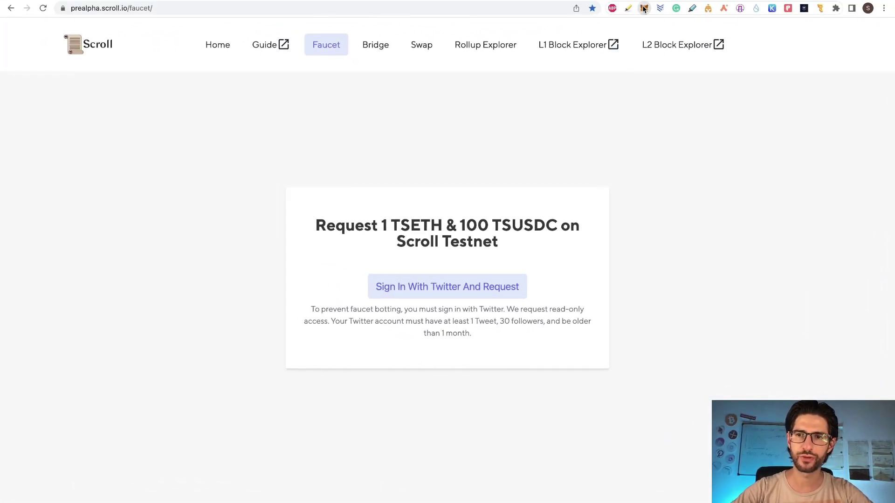
pyautogui.click(644, 8)
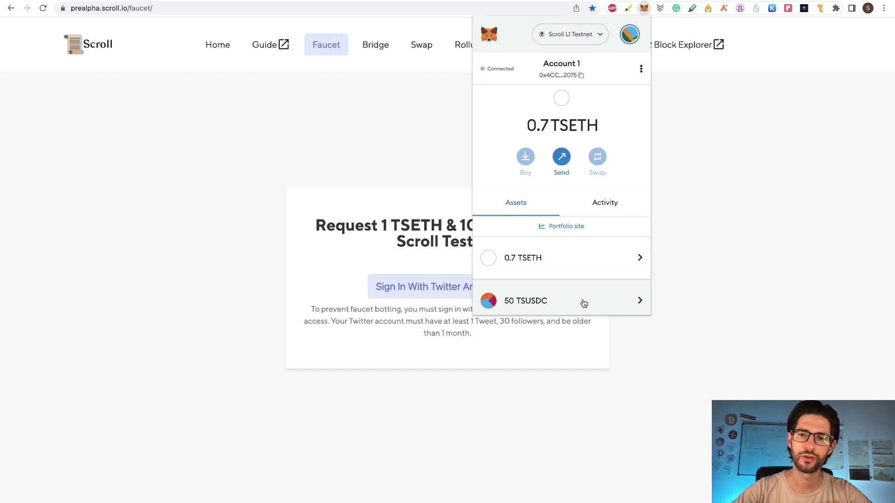
pyautogui.click(348, 123)
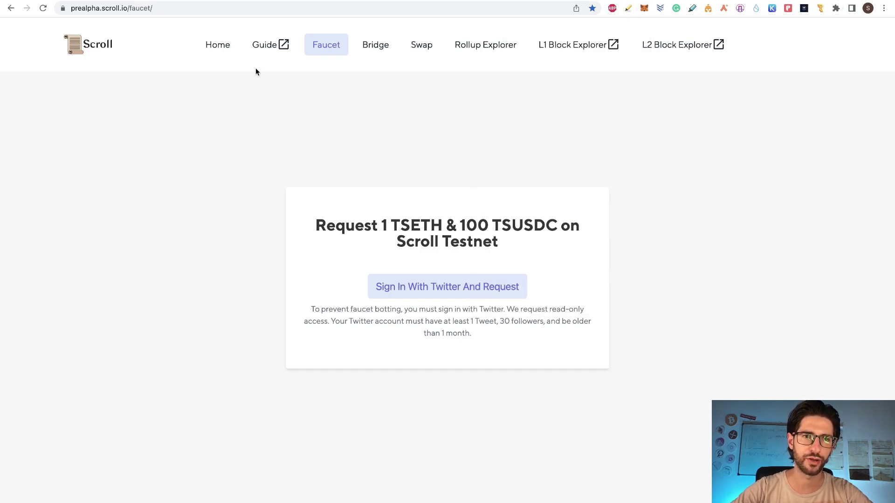
# - Read step 5 about the bridge in the Airdrops sheet, then open the Bridge page
pyautogui.click(136, 0)
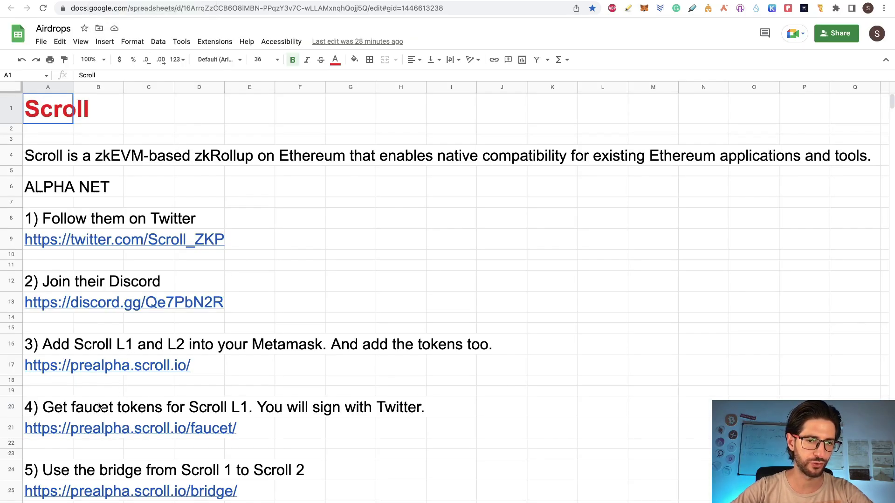
pyautogui.click(45, 478)
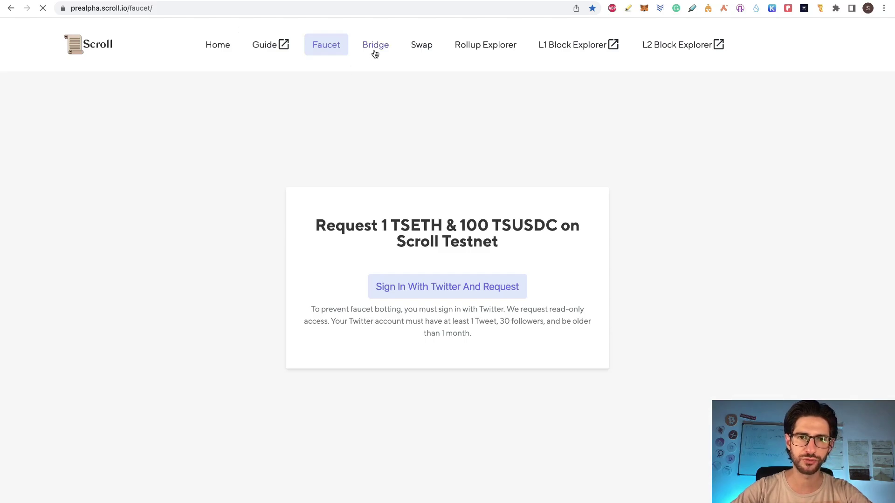
pyautogui.click(374, 49)
# - Connect MetaMask and bridge 0.2 TSETH from Scroll L1 to L2 Testnet, confirming in the wallet
pyautogui.click(455, 254)
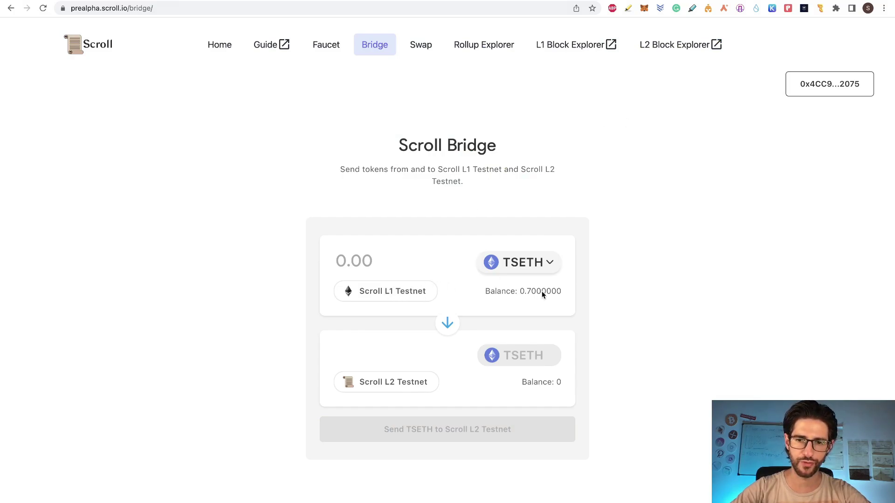
pyautogui.click(548, 262)
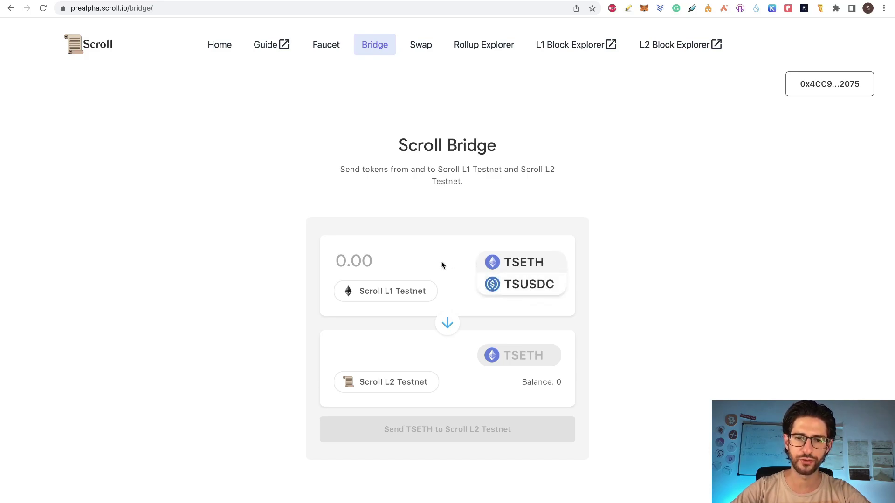
pyautogui.click(379, 260)
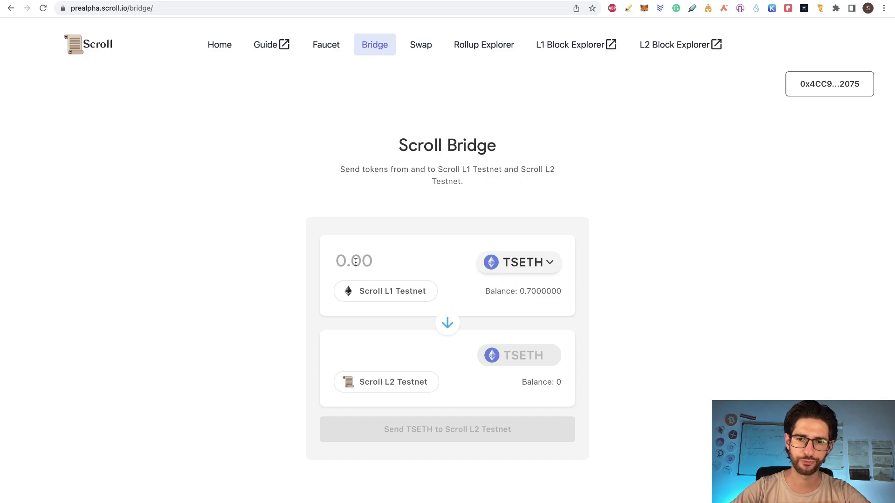
pyautogui.click(356, 261)
pyautogui.write('0')
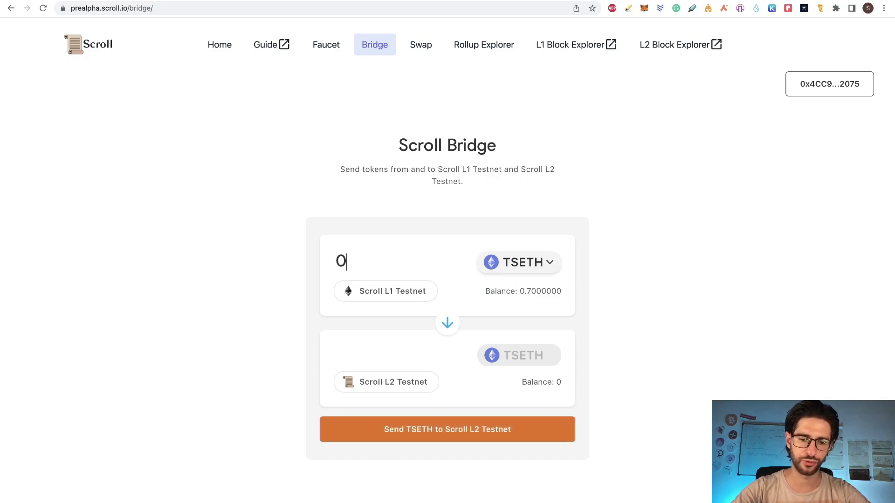
pyautogui.write('.2')
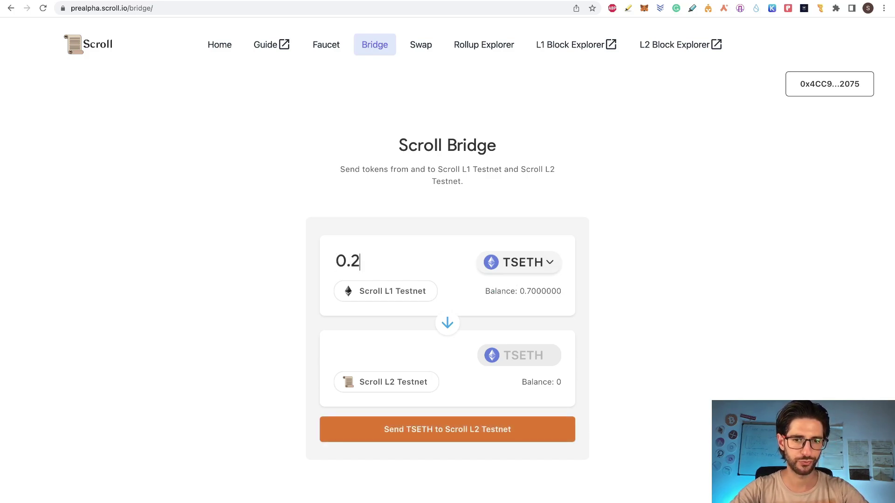
pyautogui.click(483, 431)
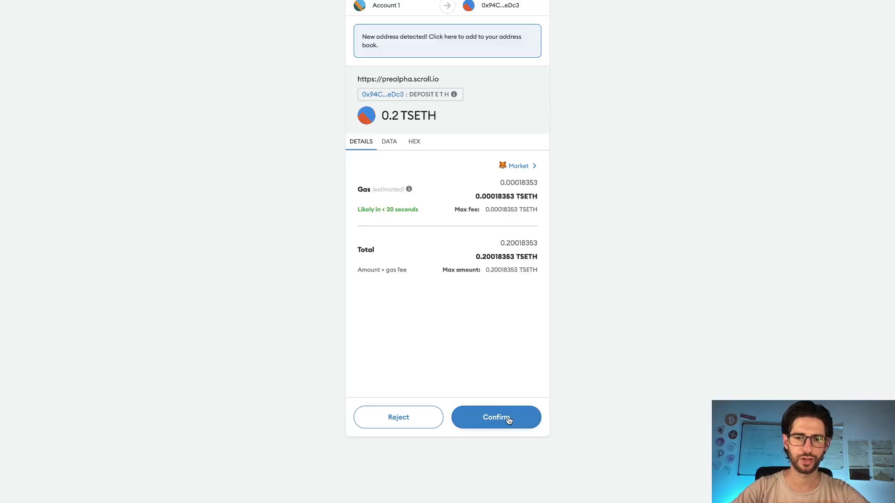
pyautogui.click(508, 417)
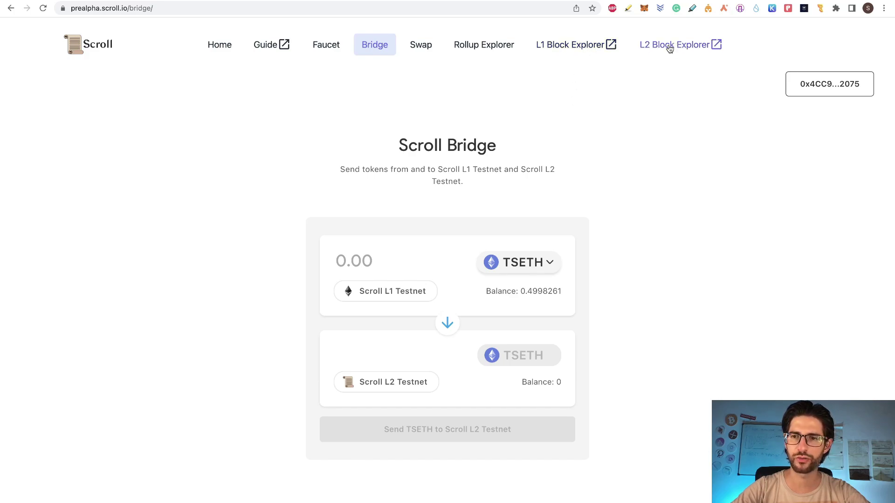
# - Look up the pasted wallet address in the Scroll L1 Block Explorer and scroll to its transactions
pyautogui.click(594, 47)
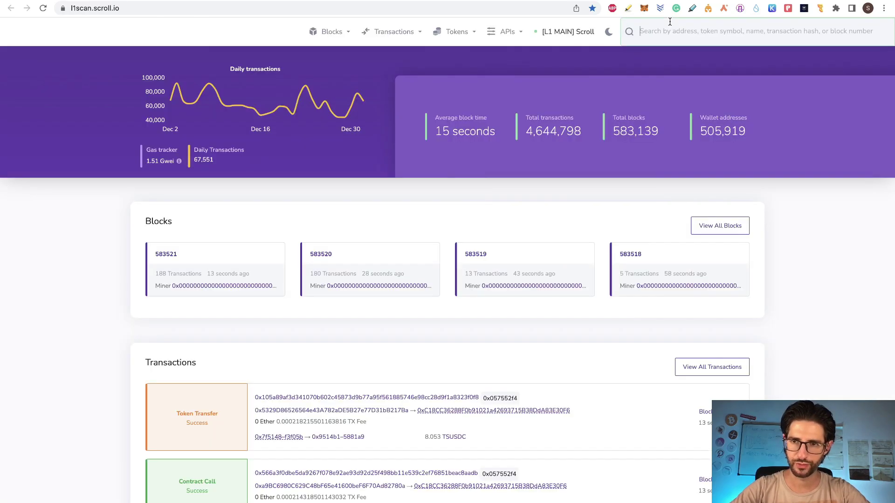
pyautogui.click(669, 21)
pyautogui.write('0x4CC93A84a04ACA90CEBCBF1d4A1878d78B5C2075')
pyautogui.press('Return')
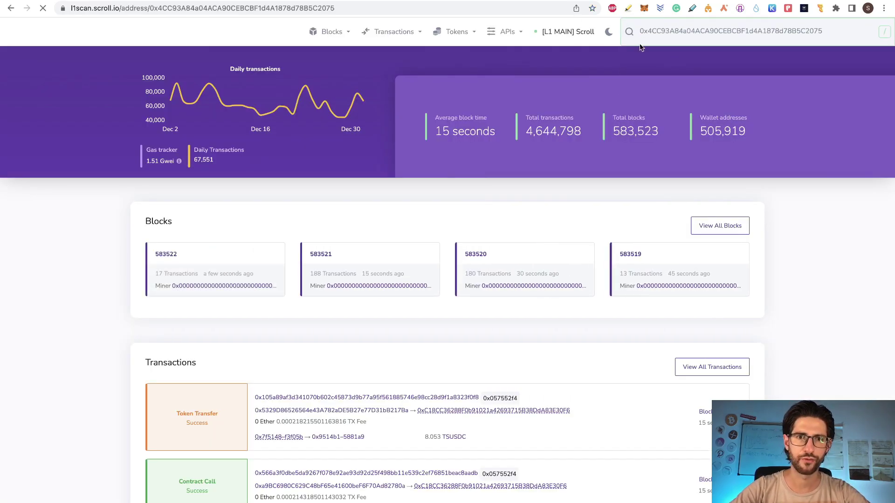
pyautogui.scroll(-4, 632, 190)
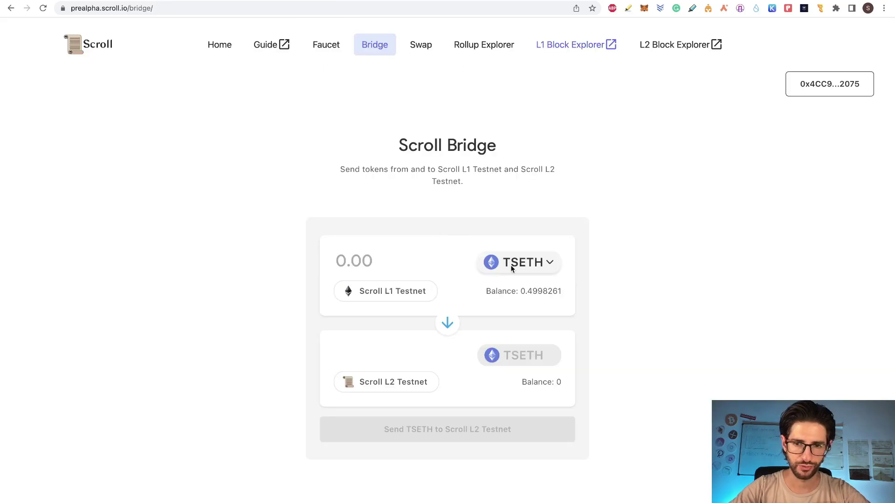
# - Approve and bridge 30 TSUSDC from Scroll L1 to Scroll L2 Testnet, confirming in MetaMask
pyautogui.click(541, 263)
pyautogui.click(540, 287)
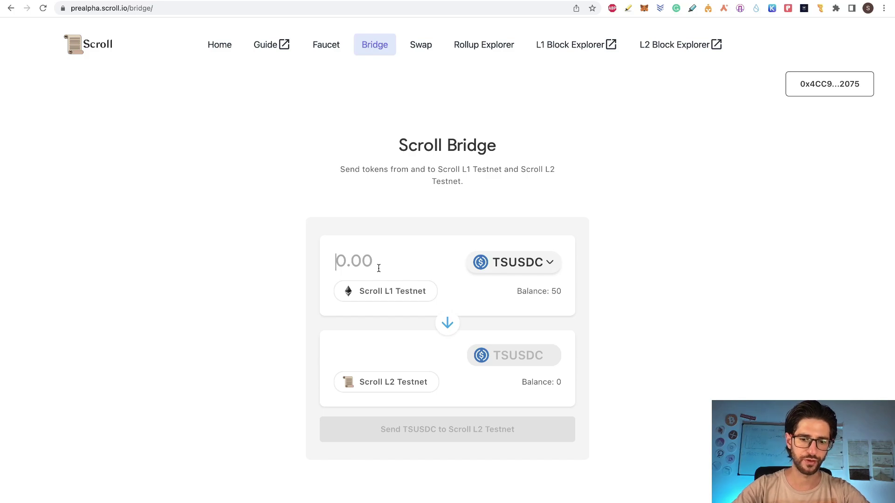
pyautogui.write('30')
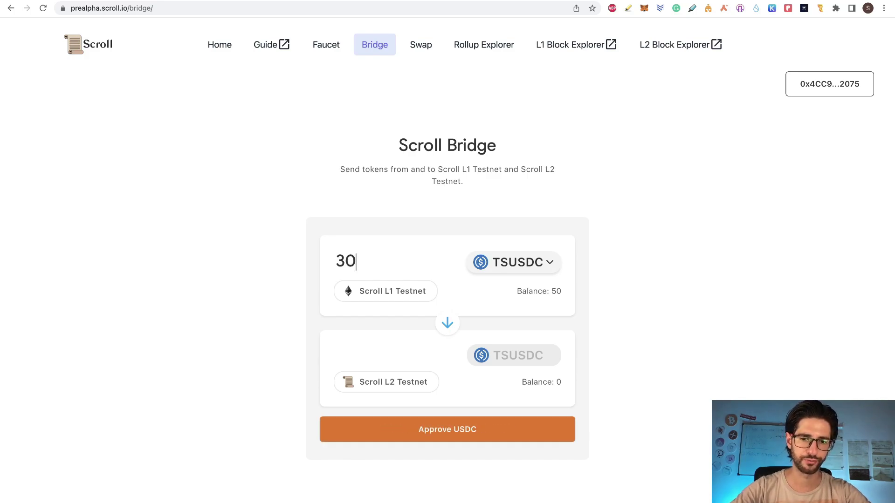
pyautogui.click(482, 429)
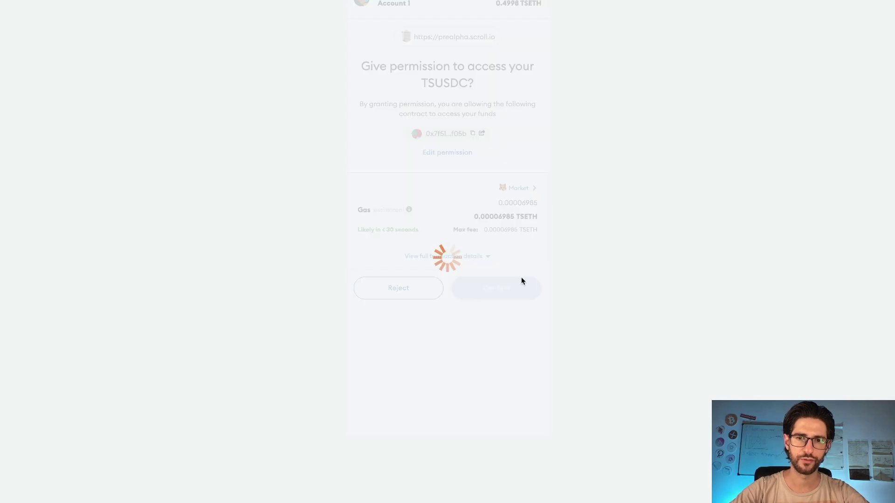
pyautogui.click(521, 280)
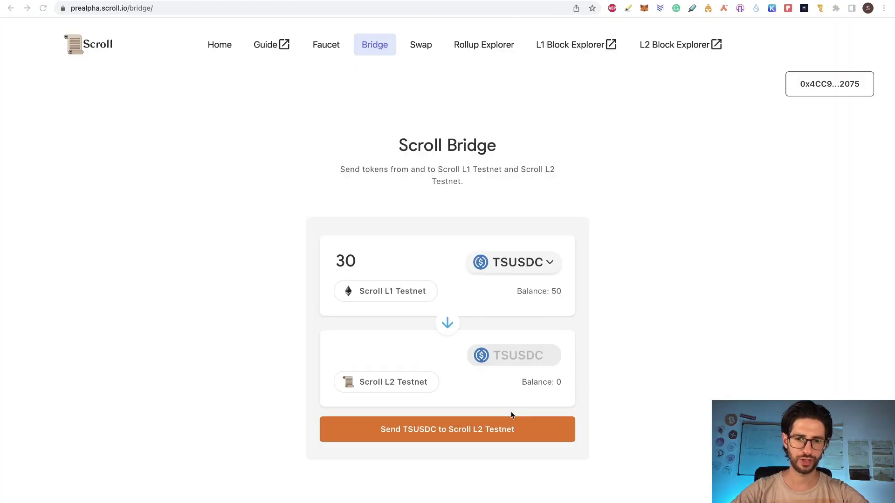
pyautogui.click(481, 436)
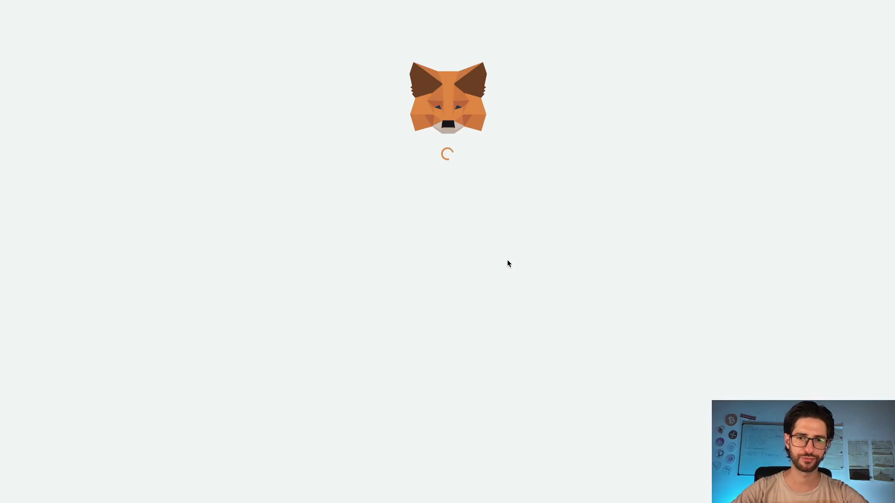
pyautogui.click(500, 415)
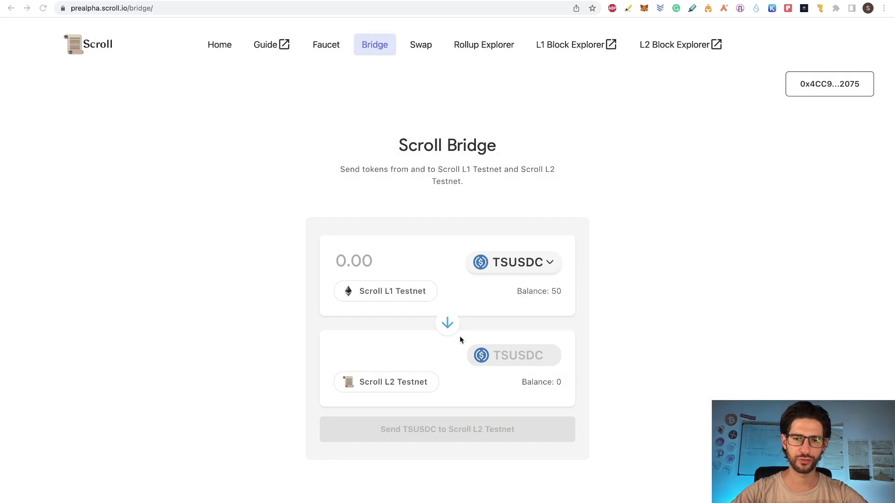
# - Switch MetaMask to the Scroll L2 Testnet network and check the token balances there
pyautogui.click(644, 8)
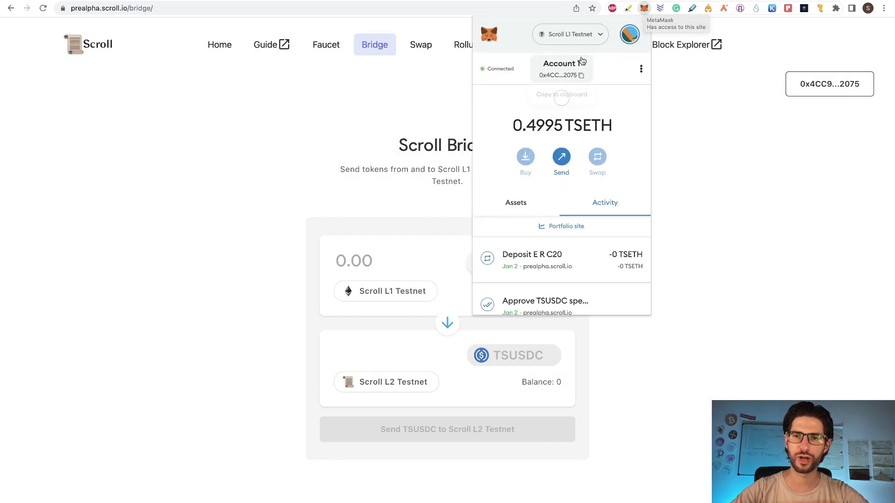
pyautogui.click(586, 39)
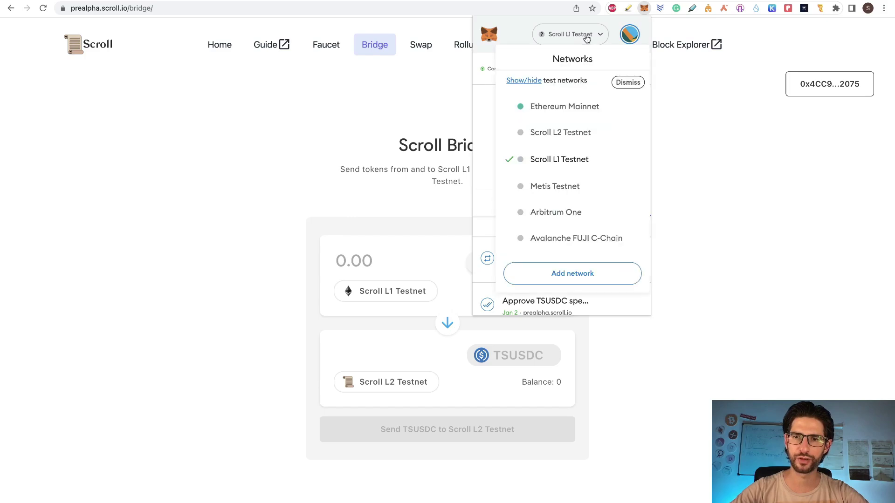
pyautogui.click(575, 133)
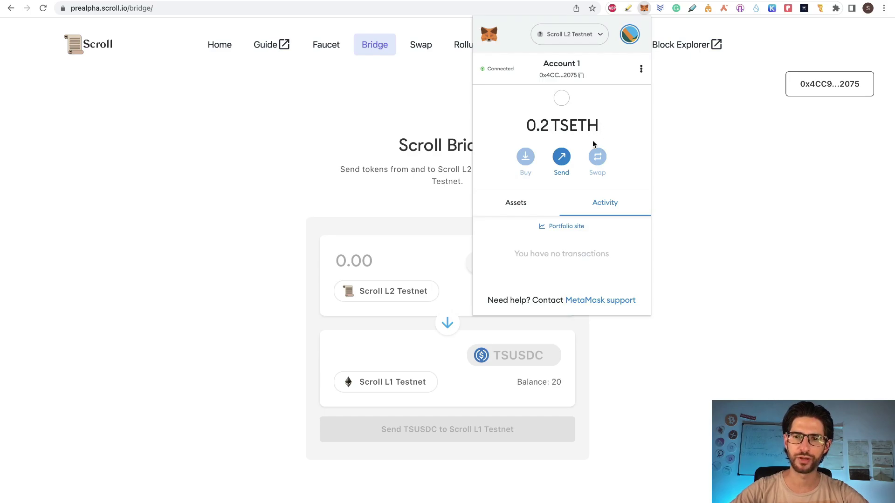
pyautogui.click(516, 202)
pyautogui.scroll(-1, 554, 257)
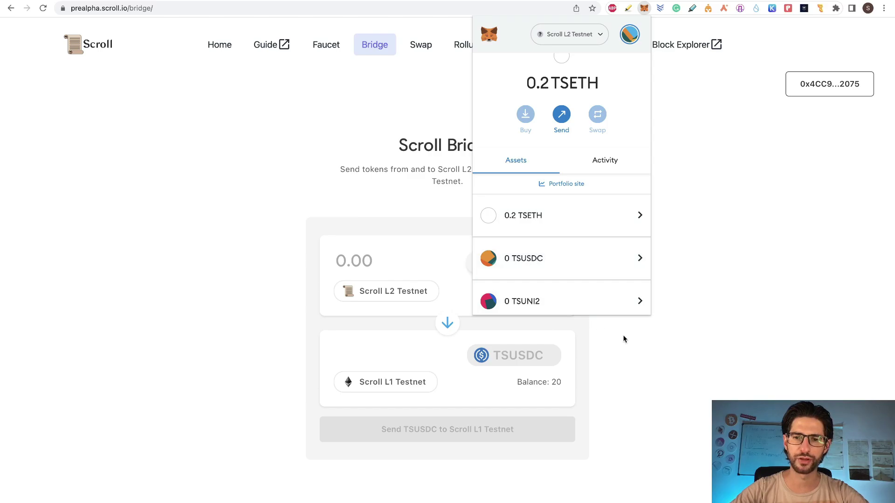
pyautogui.click(676, 311)
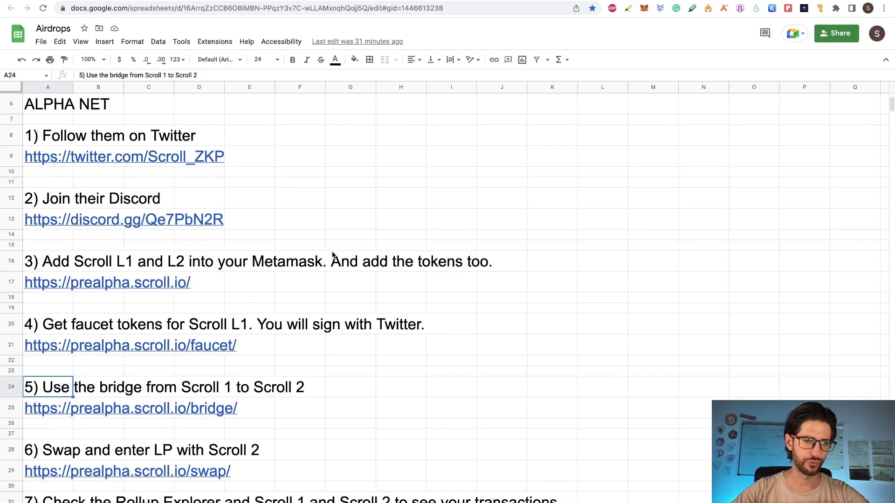
pyautogui.scroll(-1, 334, 257)
# - Read step 6 about swapping in the Airdrops sheet, then go to Scroll's Swap page
pyautogui.click(403, 300)
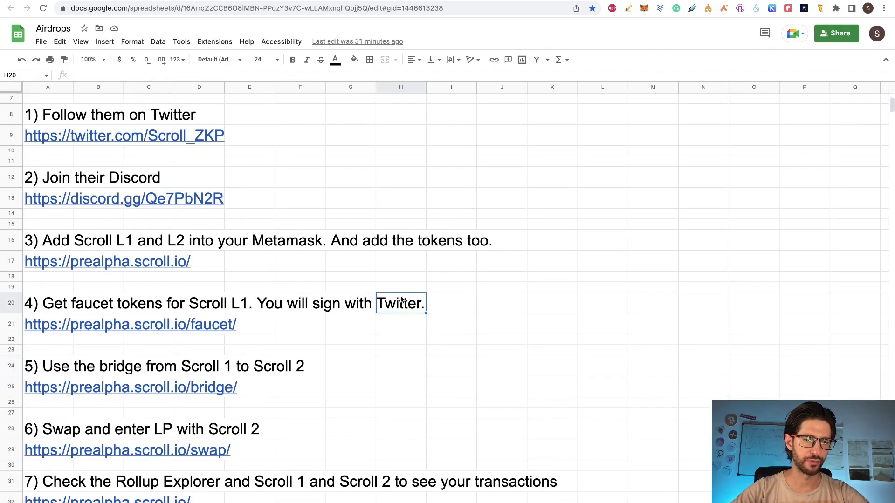
pyautogui.scroll(-1, 455, 343)
pyautogui.click(47, 367)
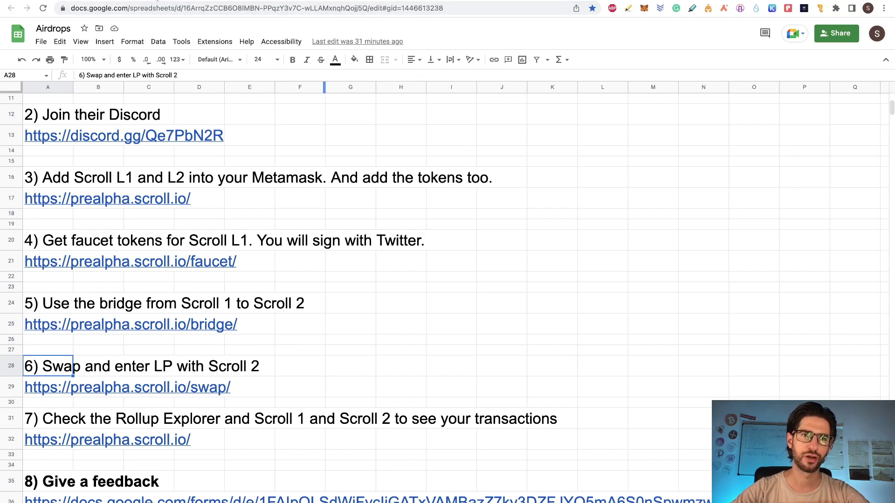
pyautogui.click(157, 0)
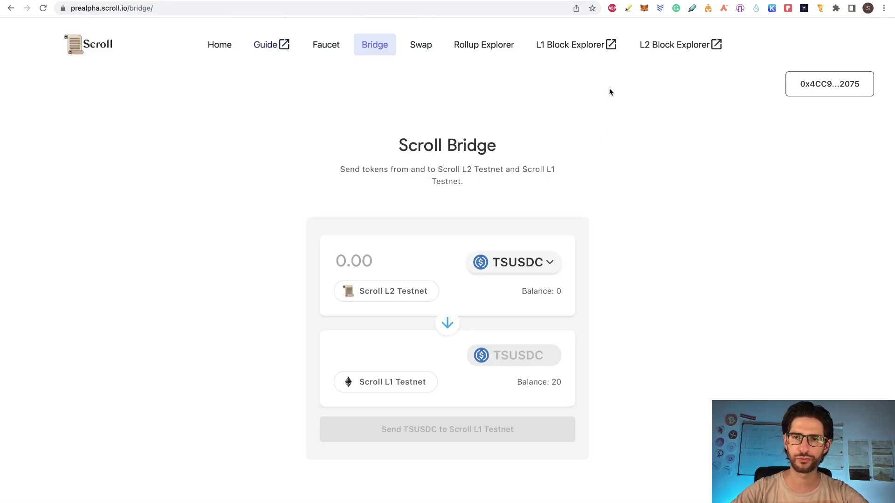
pyautogui.click(420, 47)
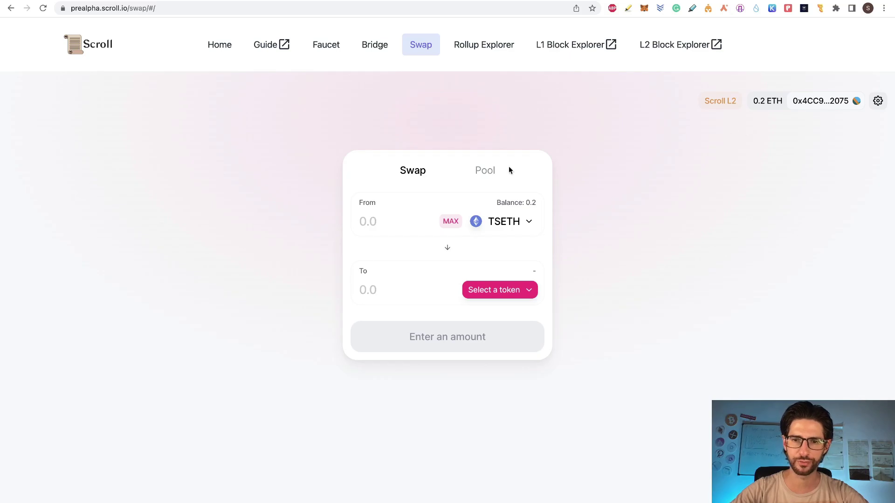
# - Swap 0.05 TSETH for TSUSDC and confirm the swap
pyautogui.click(511, 289)
pyautogui.click(464, 194)
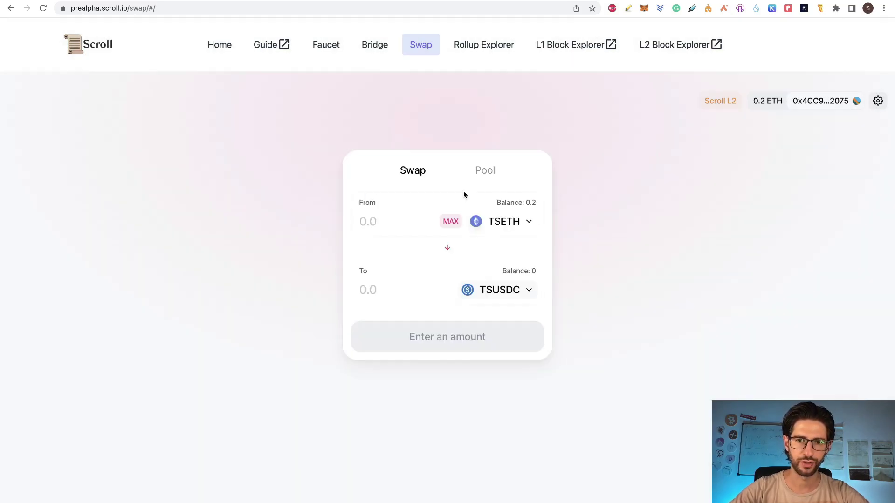
pyautogui.click(406, 220)
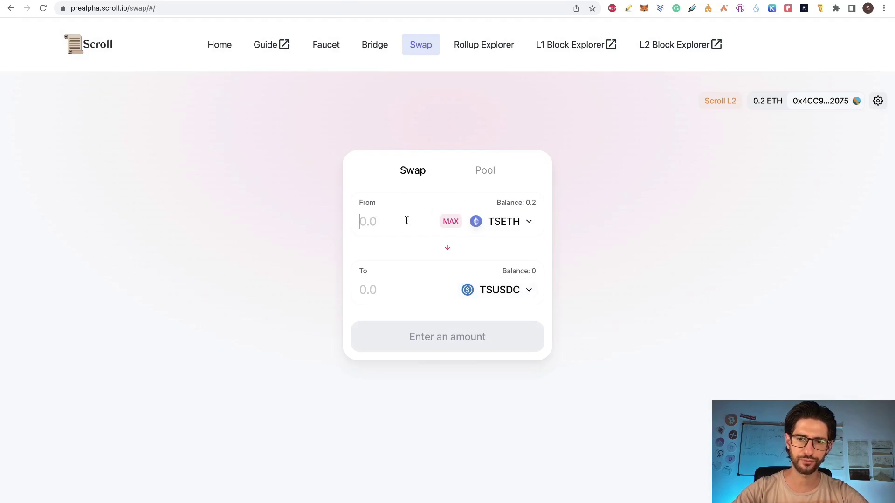
pyautogui.write('0.05')
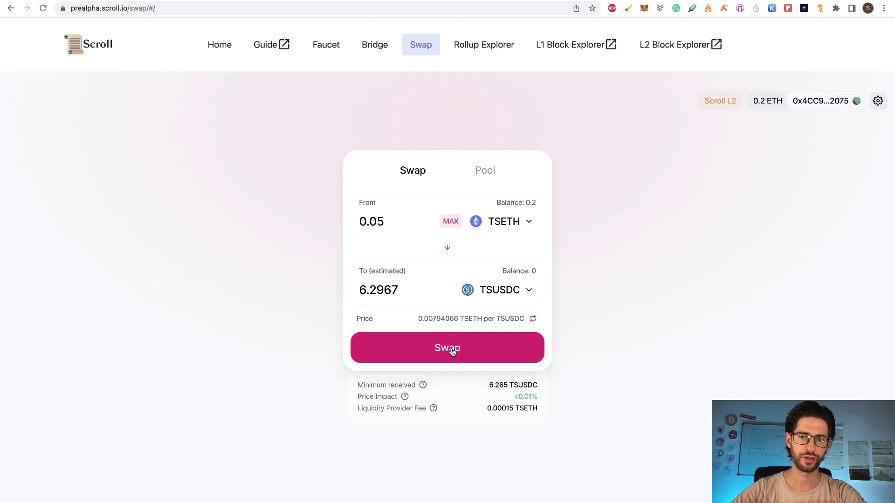
pyautogui.click(452, 352)
pyautogui.click(467, 362)
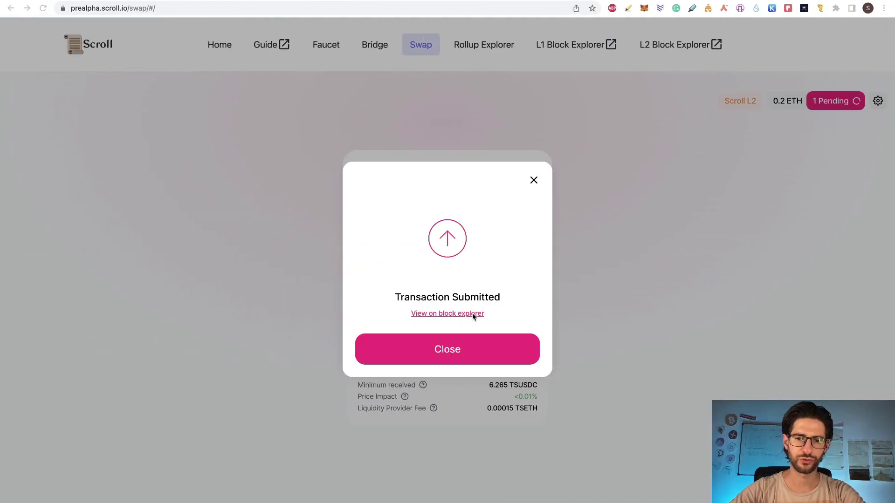
# - Open the swap transaction in the block explorer in a new tab, then go to the Pool section
pyautogui.rightClick(472, 314)
pyautogui.click(487, 320)
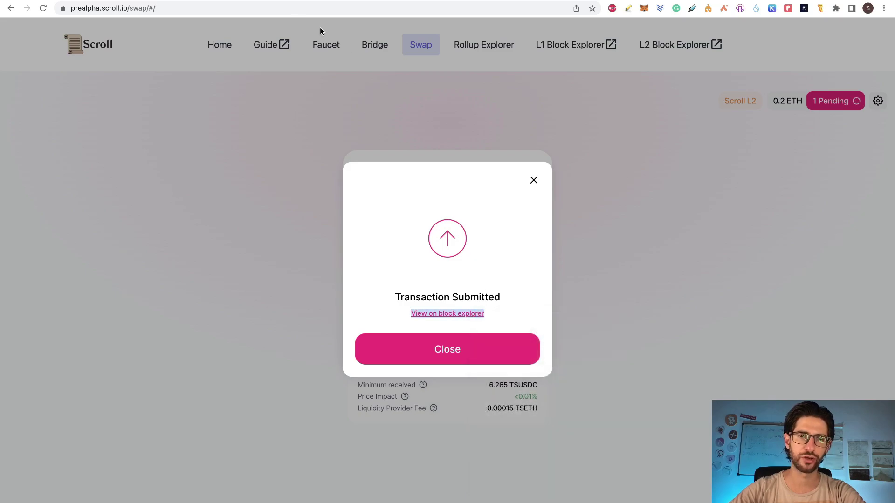
pyautogui.hotkey('ctrl', 'Tab')
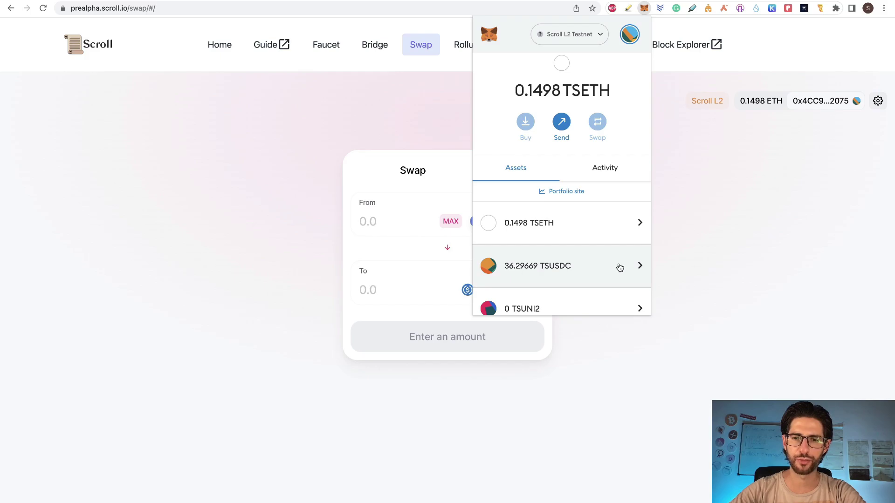
pyautogui.click(387, 255)
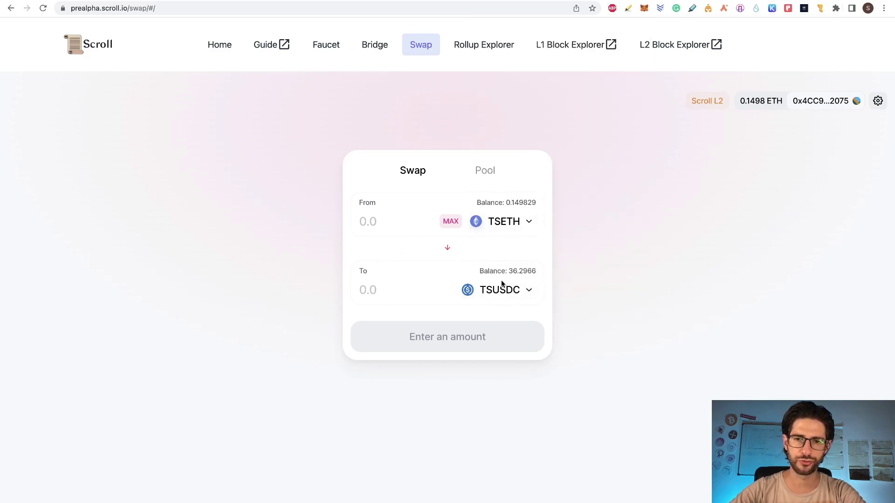
pyautogui.click(487, 170)
# - Start adding liquidity for the TSETH/TSUSDC pair with a TSETH amount of 0.11
pyautogui.click(441, 209)
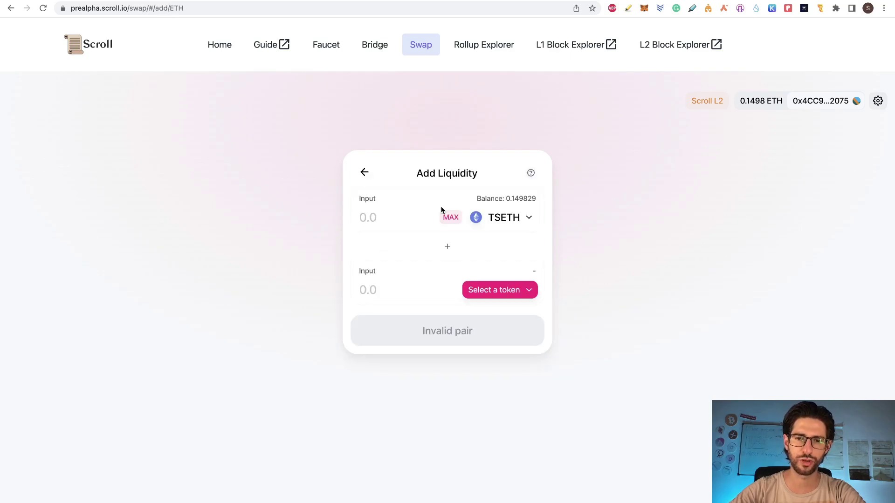
pyautogui.click(502, 288)
pyautogui.click(442, 233)
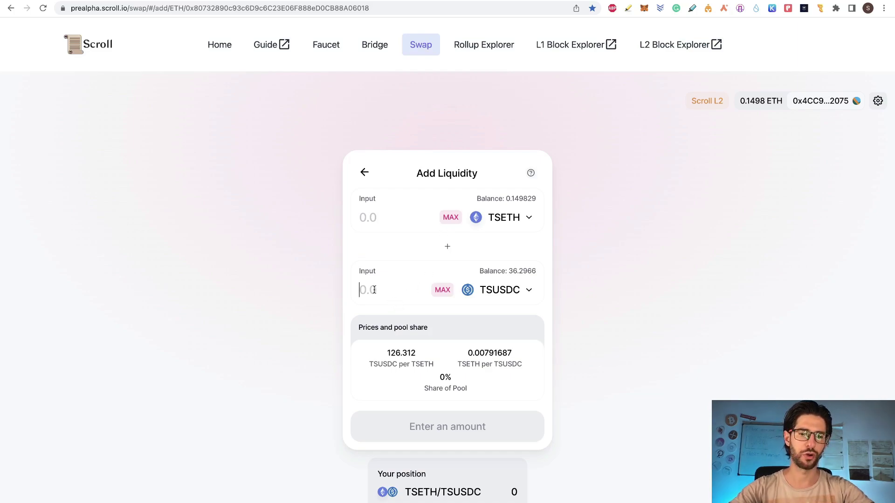
pyautogui.write('20')
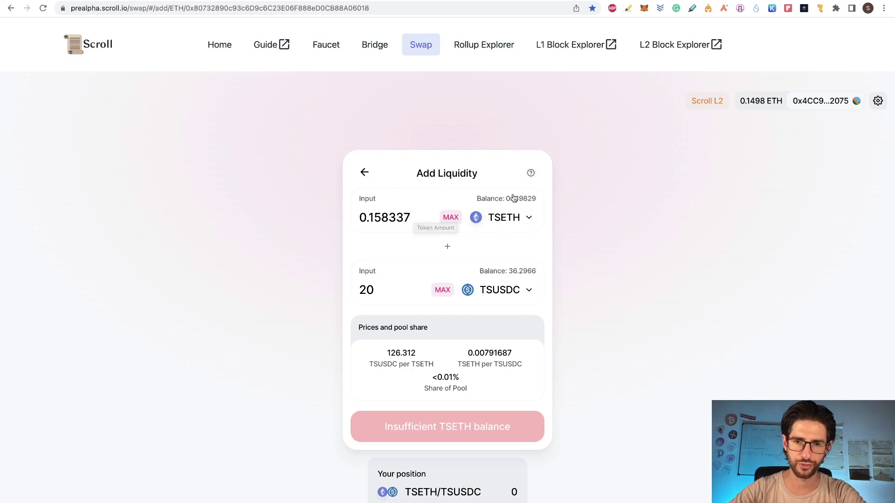
pyautogui.moveTo(413, 216); pyautogui.dragTo(375, 216)
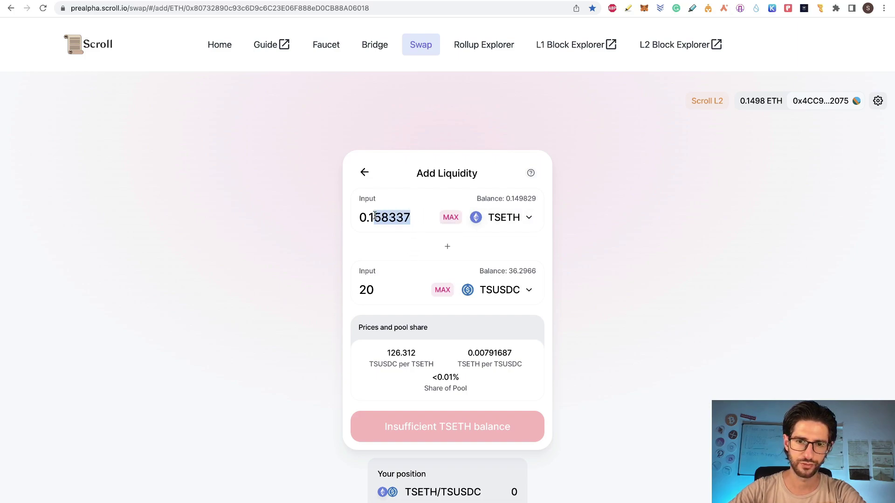
pyautogui.write('11')
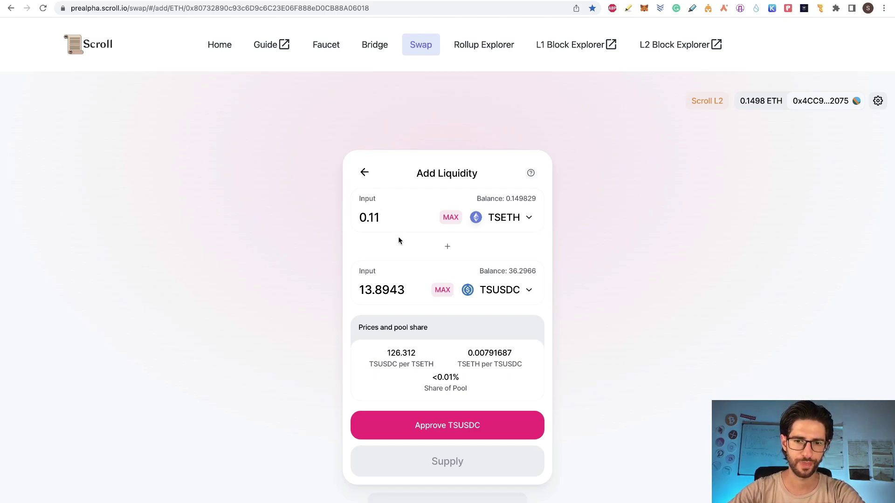
# - Approve TSUSDC, supply and confirm the liquidity, and dismiss the submitted notice
pyautogui.click(475, 425)
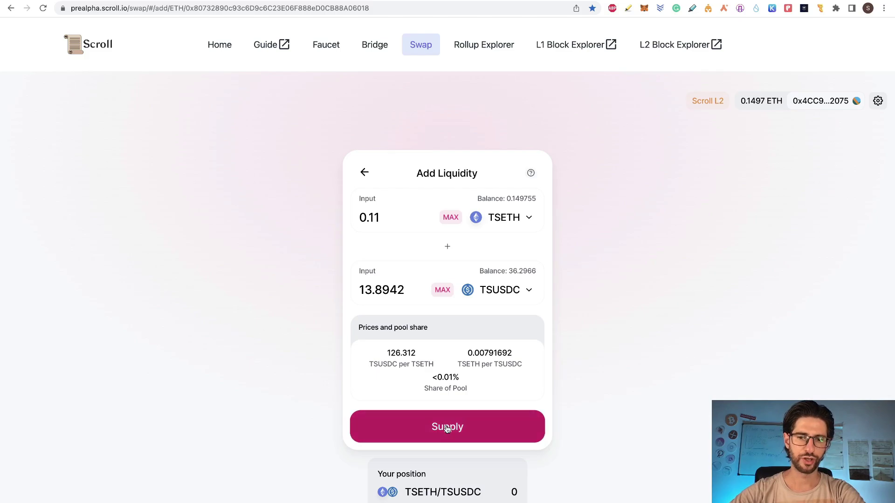
pyautogui.click(446, 428)
pyautogui.click(460, 384)
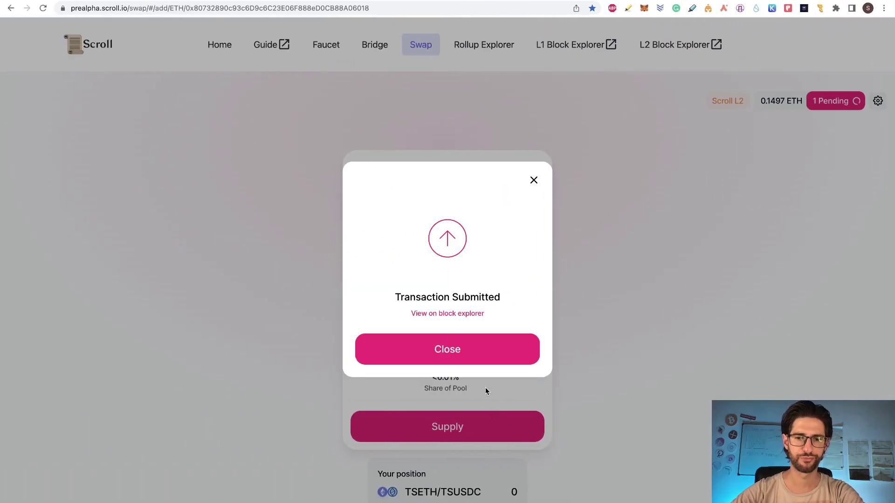
pyautogui.click(508, 353)
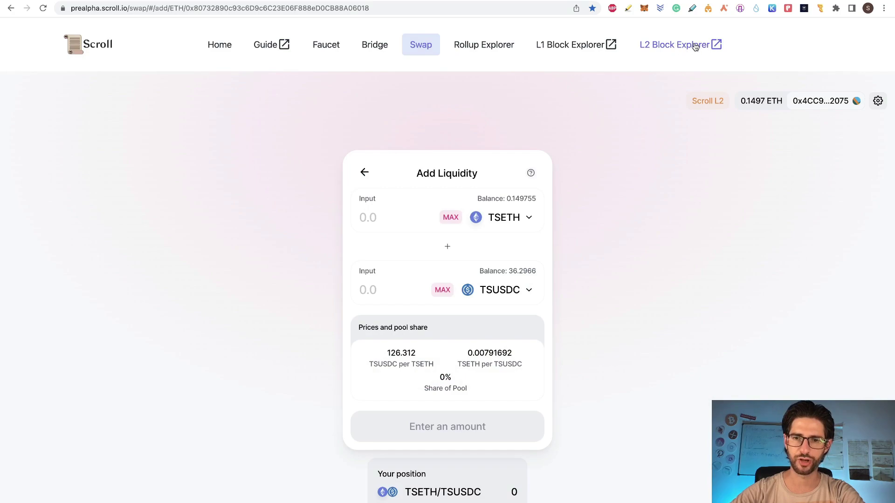
pyautogui.scroll(-2, 648, 244)
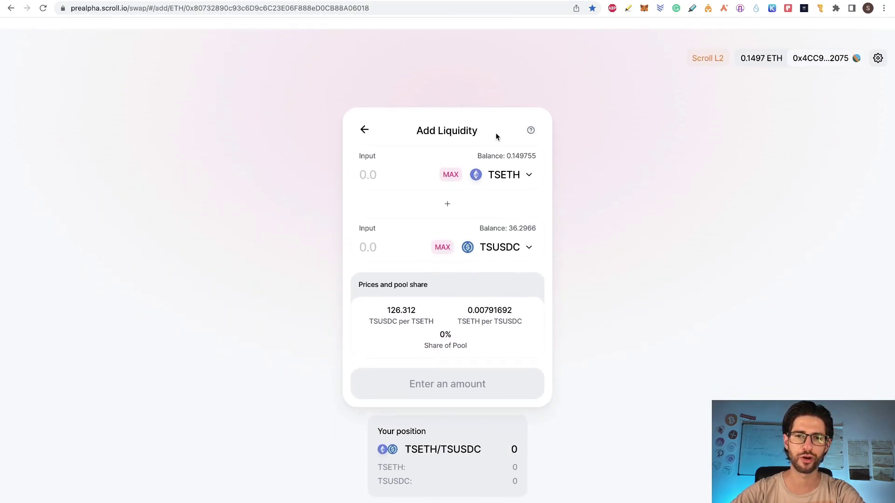
pyautogui.scroll(2, 496, 136)
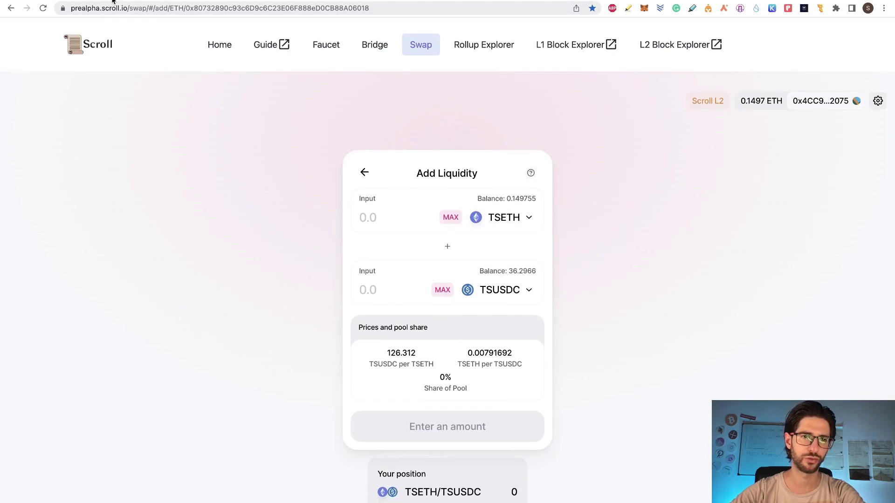
pyautogui.hotkey('ctrl', 'Tab')
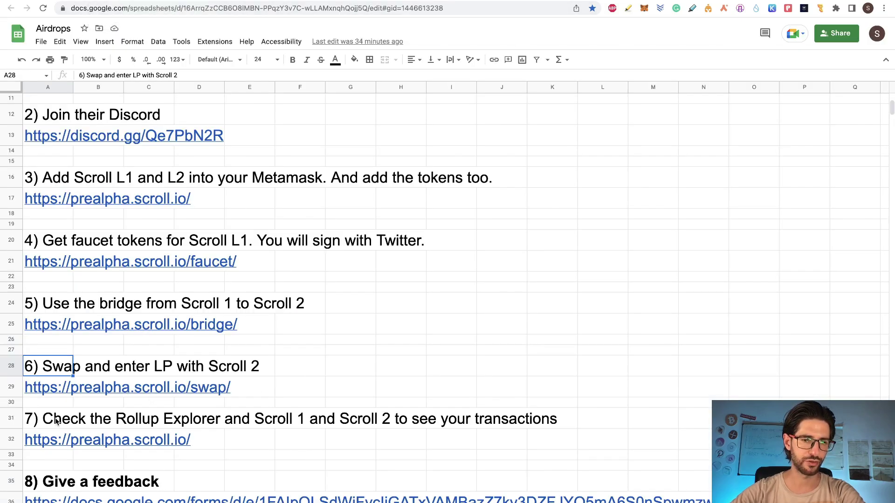
pyautogui.click(57, 420)
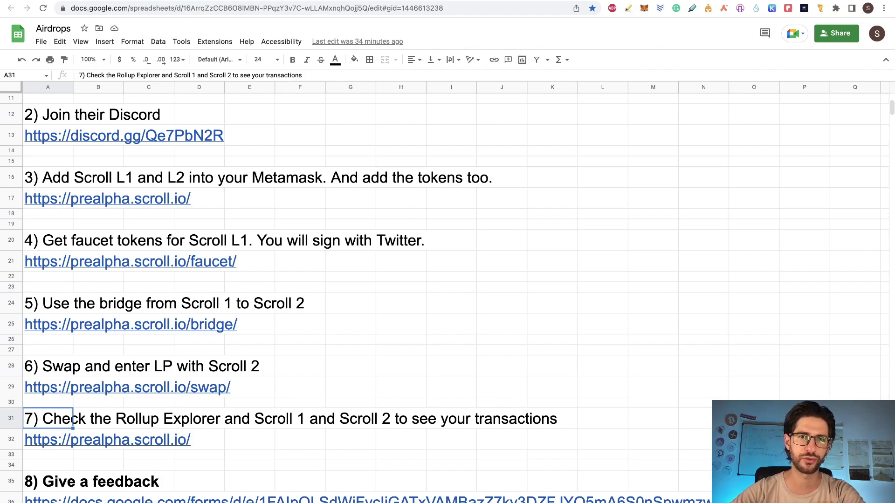
pyautogui.click(196, 7)
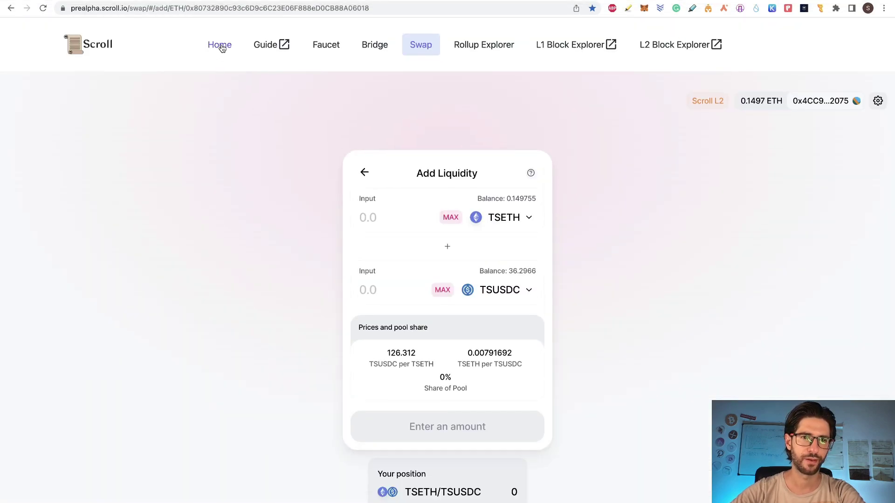
# - Browse the Scroll testnet home page, glance at the Airdrops sheet, and return to the testnet tab
pyautogui.click(220, 45)
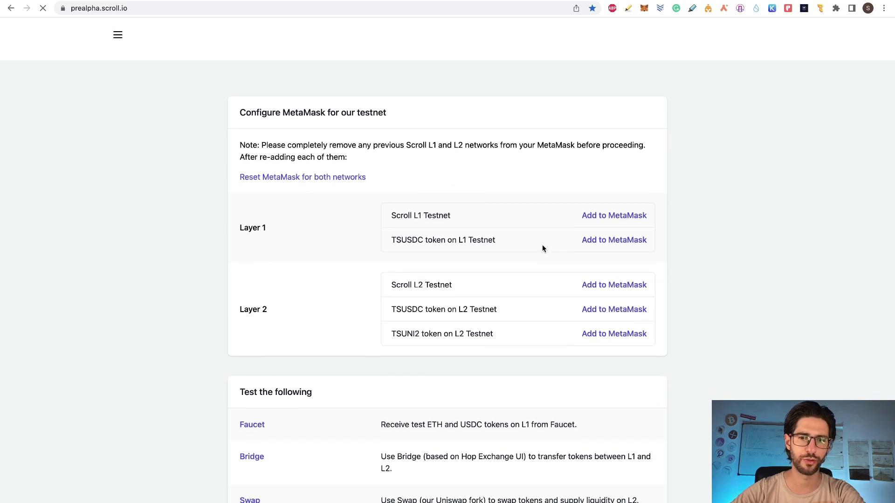
pyautogui.scroll(-8, 541, 248)
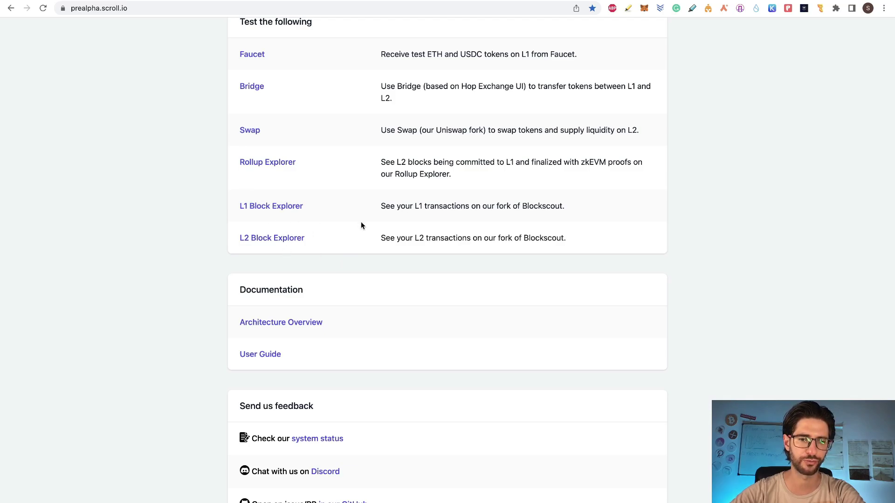
pyautogui.scroll(8, 361, 226)
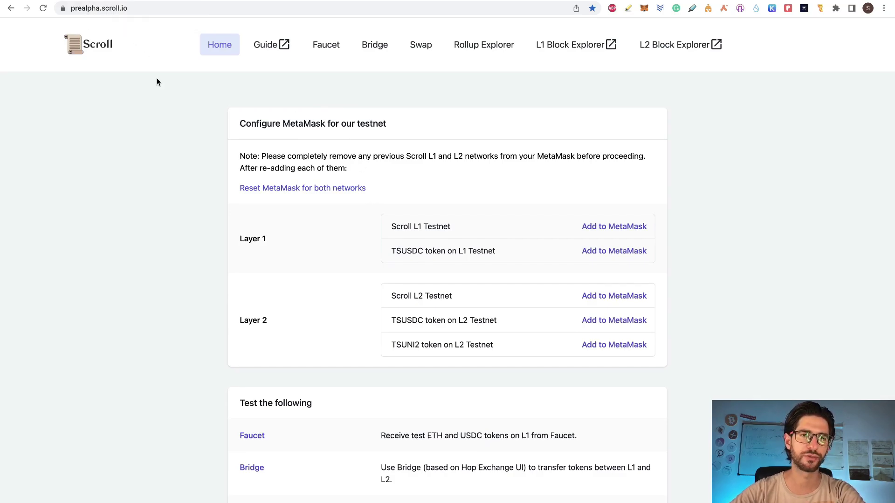
pyautogui.click(118, 0)
pyautogui.hotkey('ctrl', 'Tab')
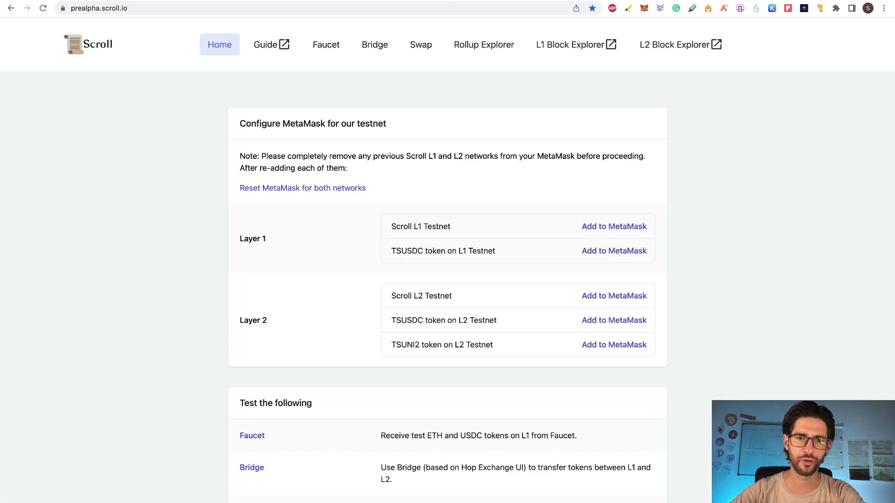
# - Cycle through the scroll.io tabs to reach the guide.scroll.io User Guide
pyautogui.click(298, 1)
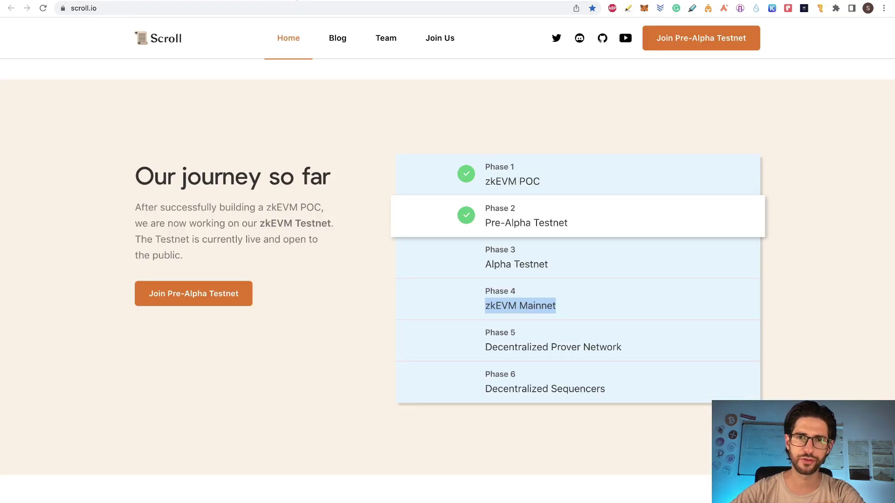
pyautogui.hotkey('ctrl', 'Tab')
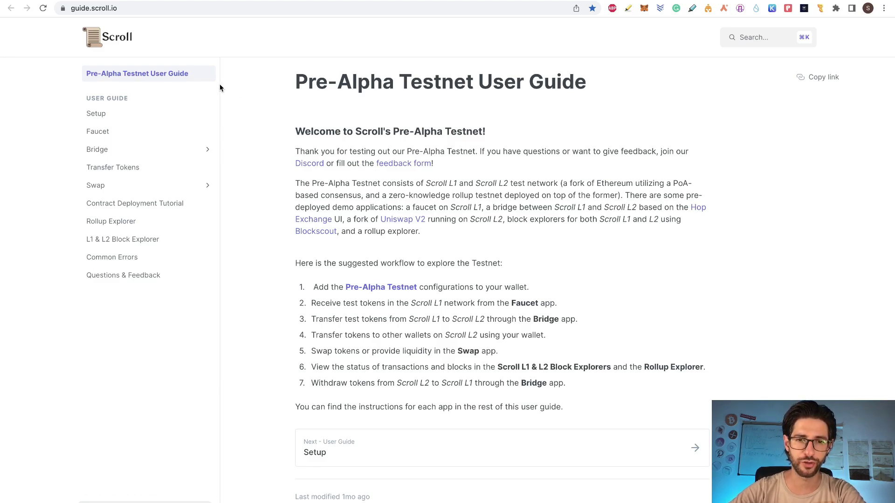
# - Open the guide's 'feedback form' link in a new tab and switch to that Google Forms tab
pyautogui.rightClick(400, 168)
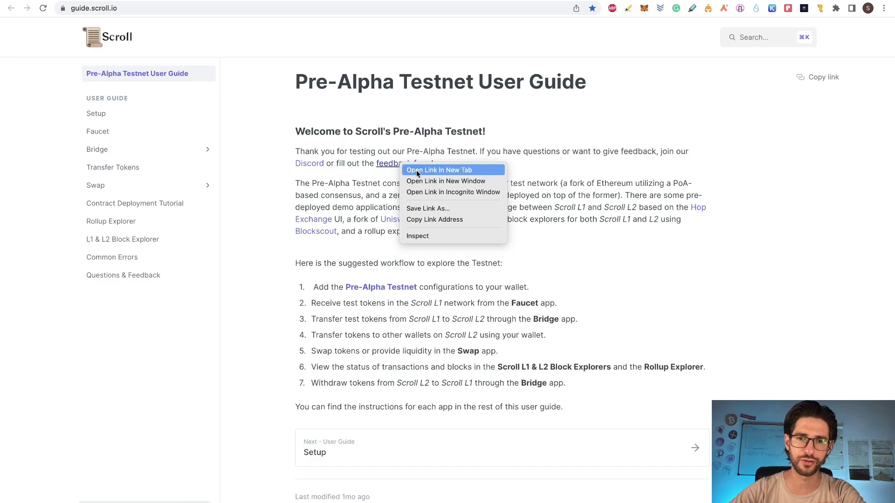
pyautogui.click(422, 171)
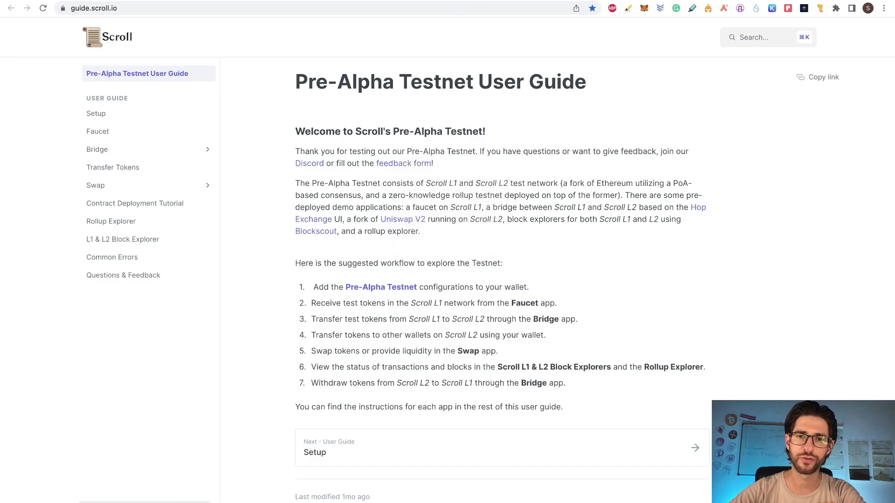
pyautogui.click(494, 0)
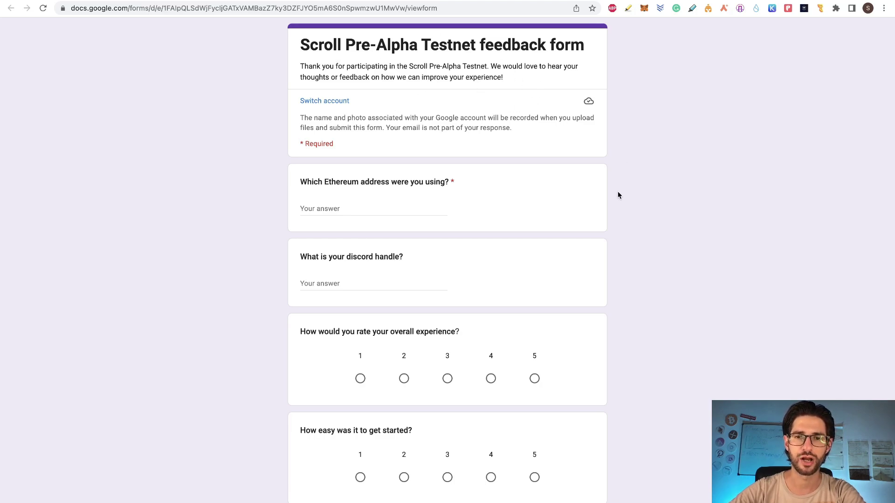
# - Skim the feedback form, check the Airdrops sheet, and return to the form
pyautogui.scroll(-1, 618, 195)
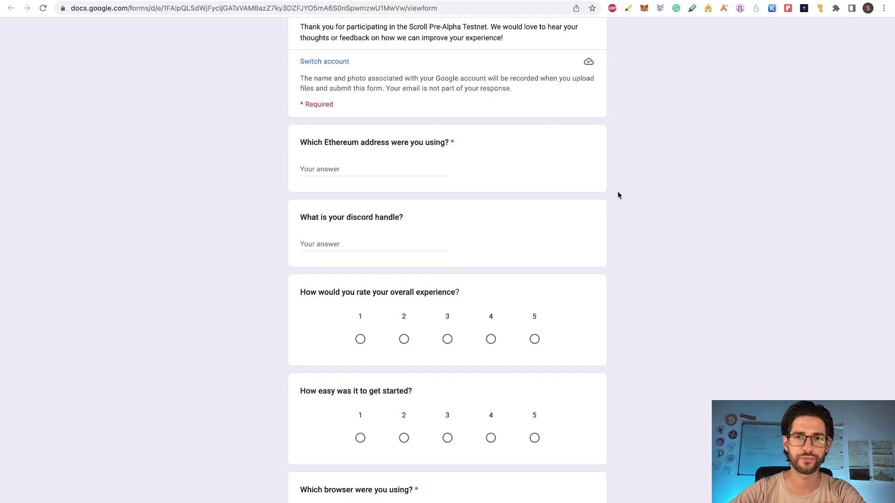
pyautogui.scroll(1, 618, 195)
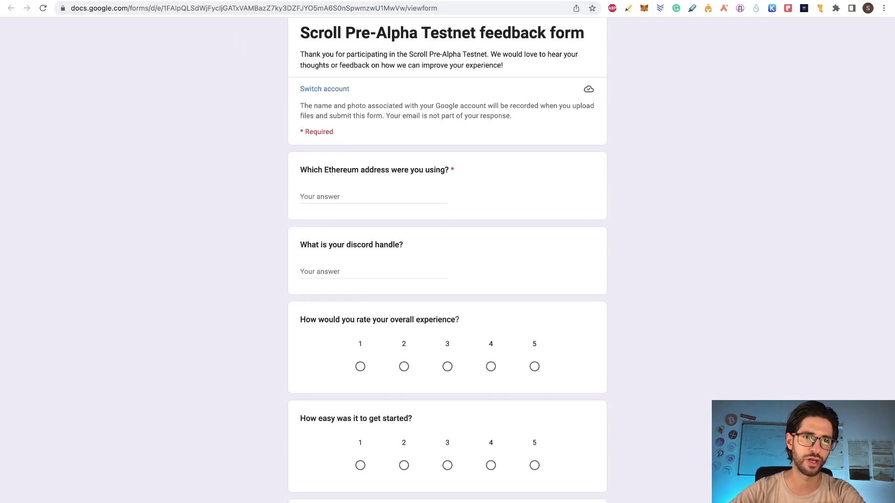
pyautogui.hotkey('ctrl', 'shift', 'Tab')
pyautogui.scroll(-2, 262, 290)
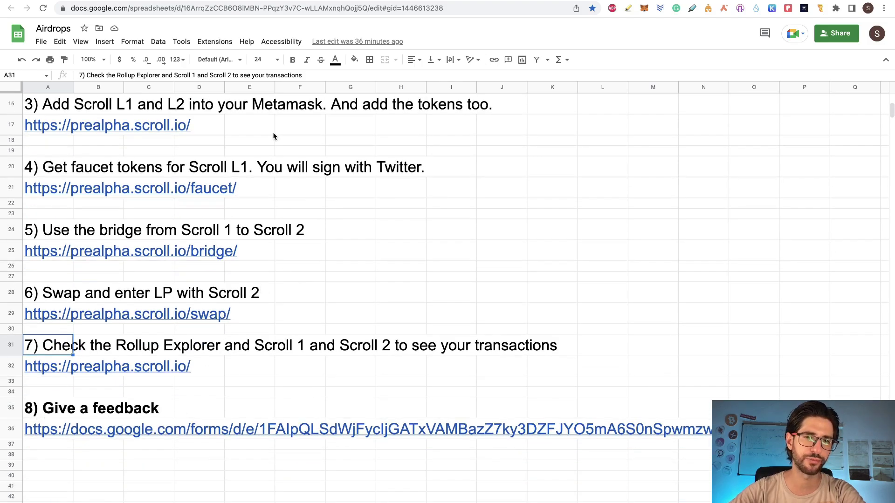
pyautogui.click(475, 0)
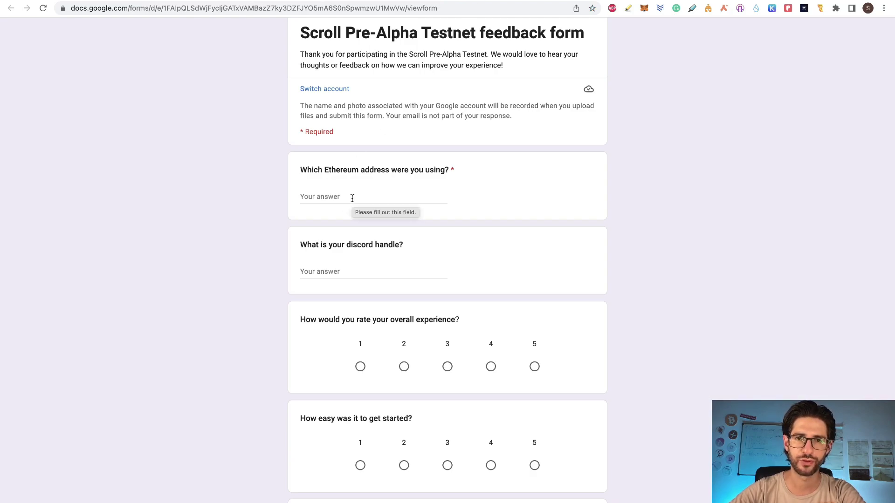
# - Click into the Discord handle answer and scroll down through the form's questions
pyautogui.click(359, 274)
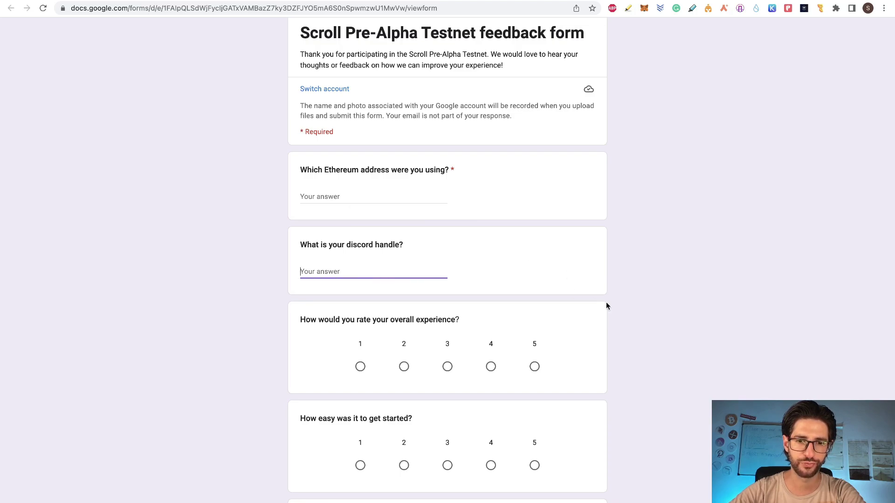
pyautogui.scroll(-2, 606, 296)
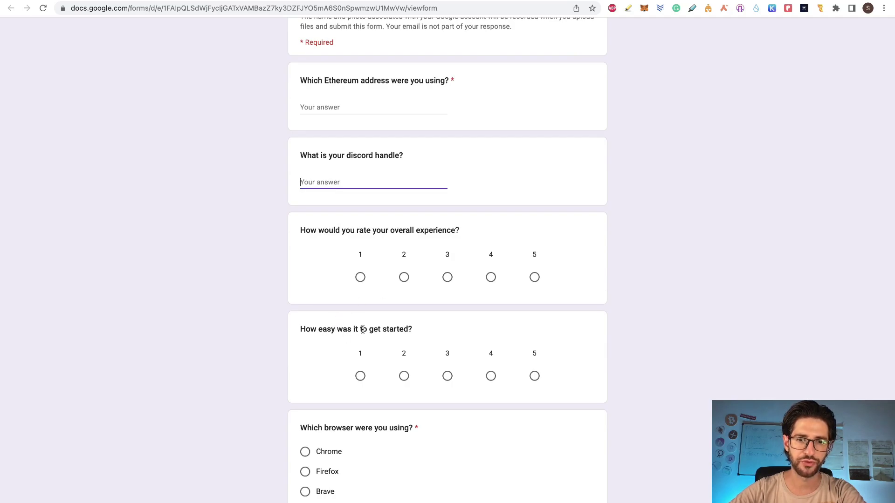
pyautogui.scroll(-2, 580, 358)
pyautogui.scroll(-2, 579, 357)
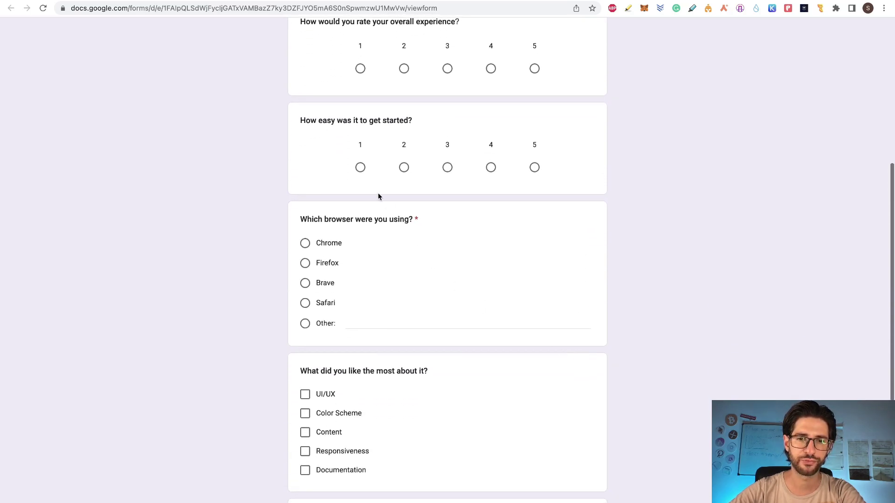
pyautogui.scroll(-2, 443, 261)
pyautogui.scroll(-2, 449, 267)
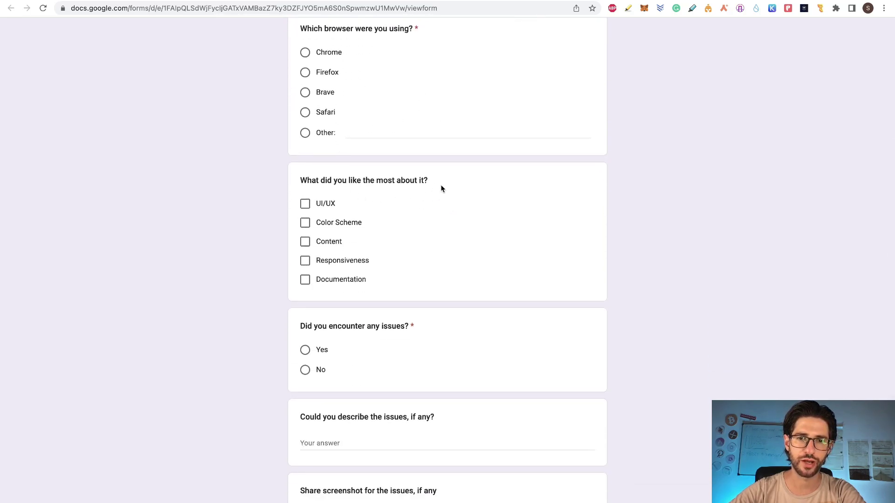
pyautogui.scroll(-2, 448, 236)
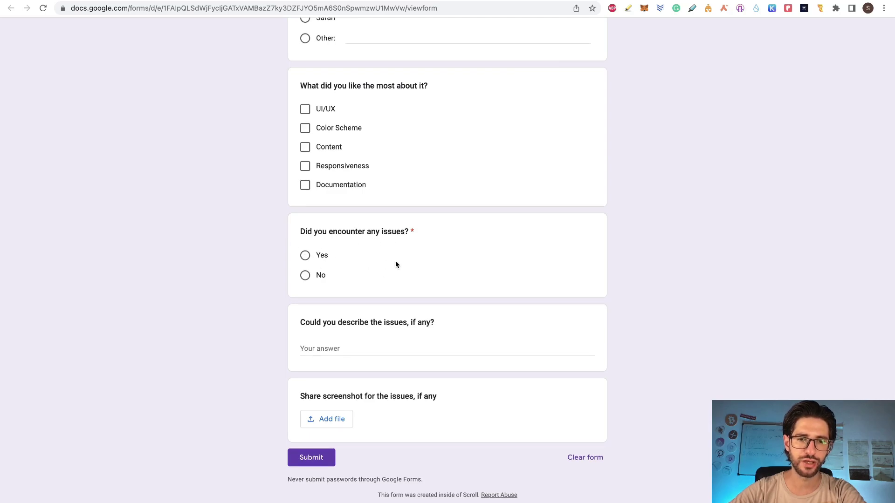
# - Look over the issues-description and Ethereum address fields, leave them blank, and return to the guide's Setup tab
pyautogui.click(373, 353)
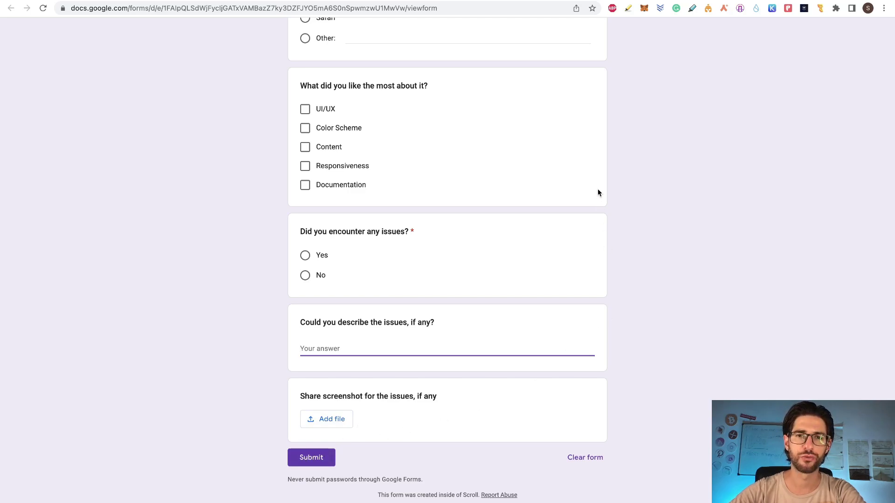
pyautogui.scroll(8, 597, 189)
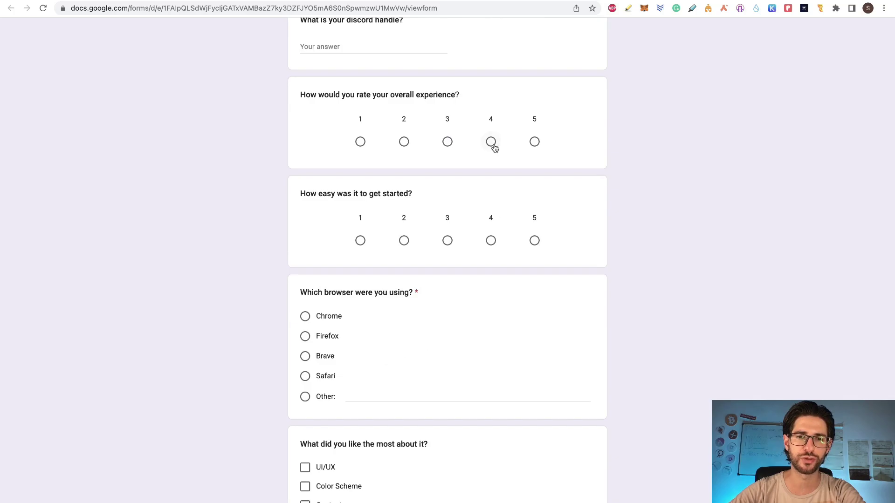
pyautogui.scroll(-8, 494, 148)
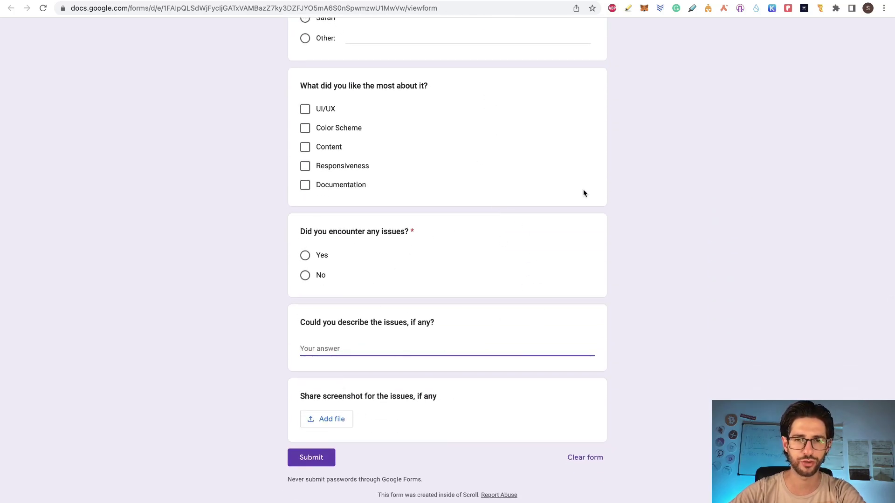
pyautogui.scroll(20, 583, 189)
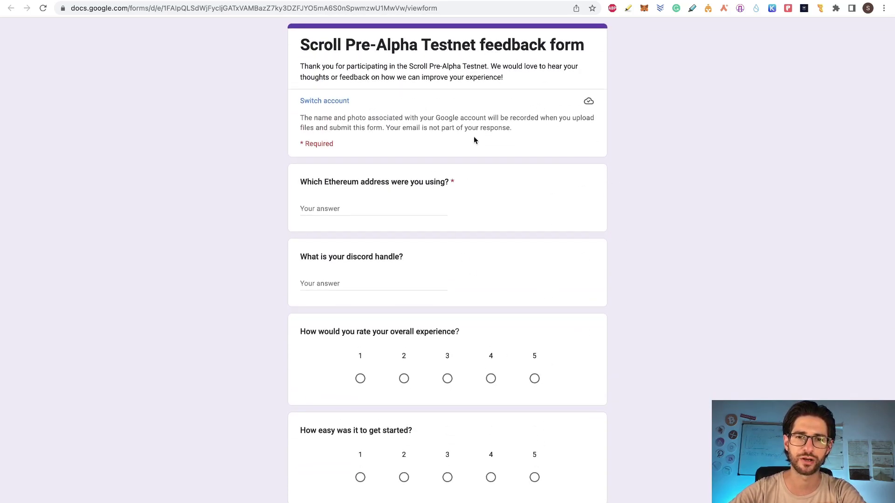
pyautogui.click(386, 207)
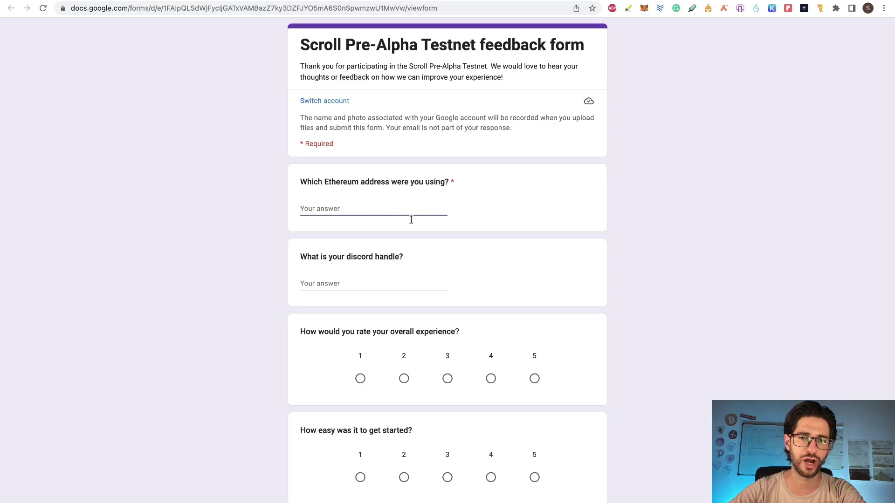
pyautogui.click(631, 177)
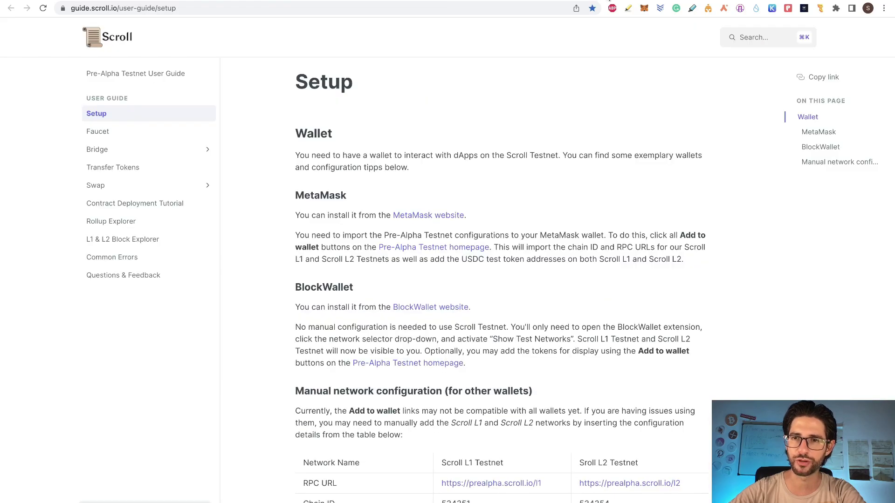
pyautogui.hotkey('ctrl', 'Tab')
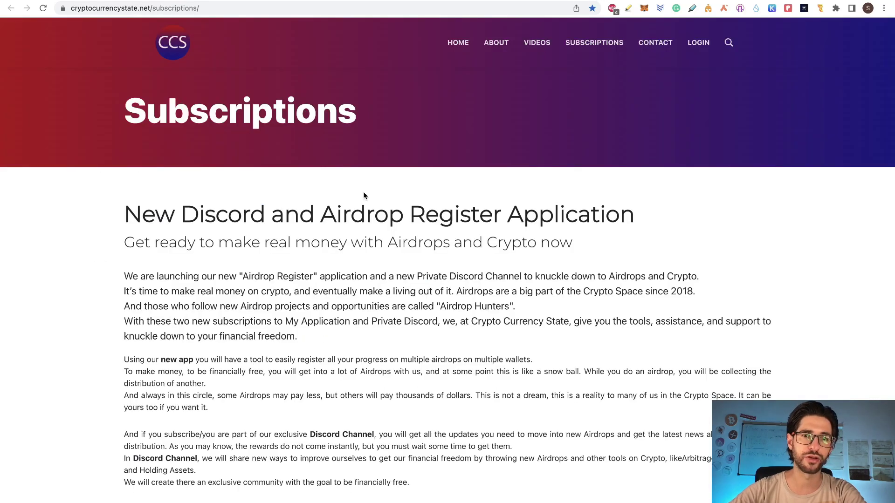
# - Scroll through the Subscriptions page's Discord and app subscription cards and the app video
pyautogui.scroll(-3, 455, 241)
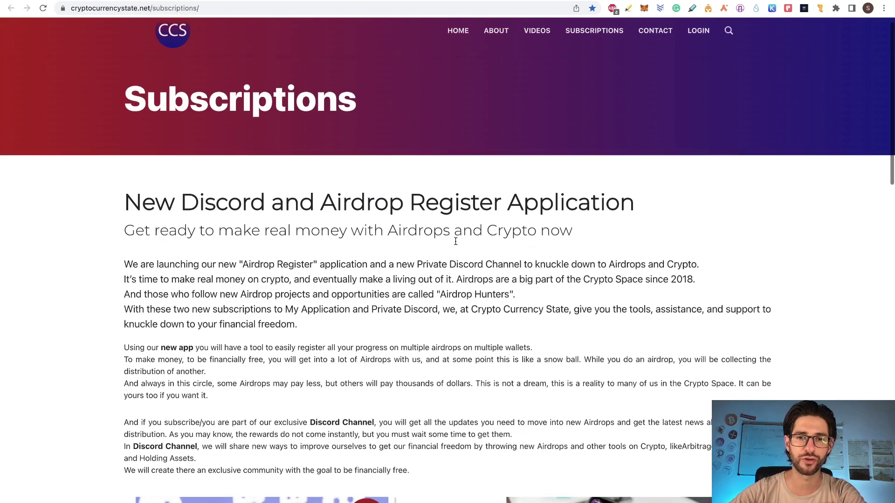
pyautogui.scroll(-6, 455, 241)
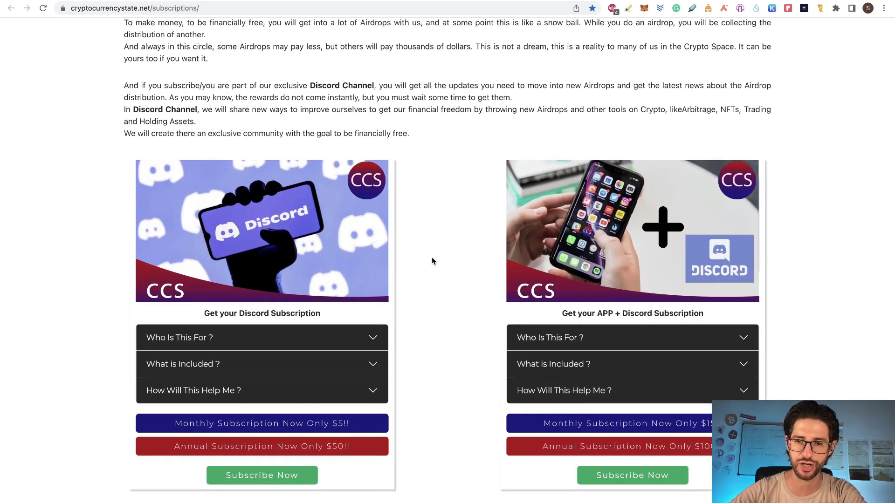
pyautogui.scroll(-3, 432, 257)
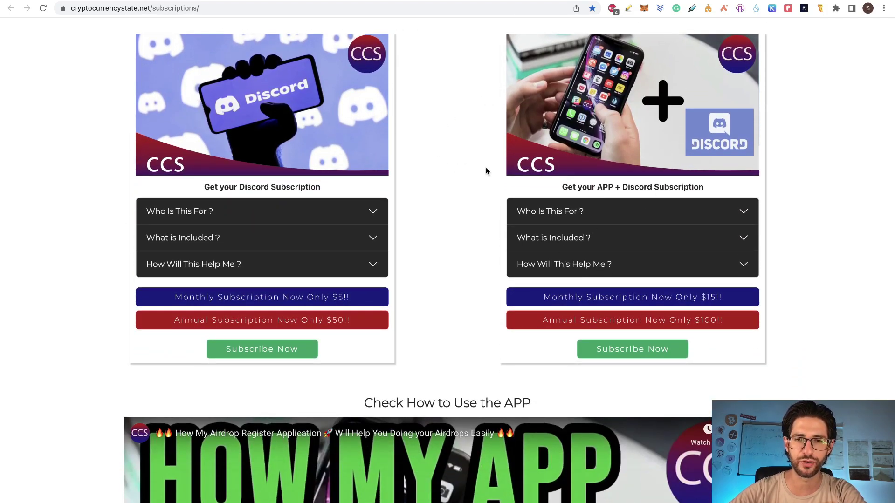
pyautogui.scroll(-6, 438, 278)
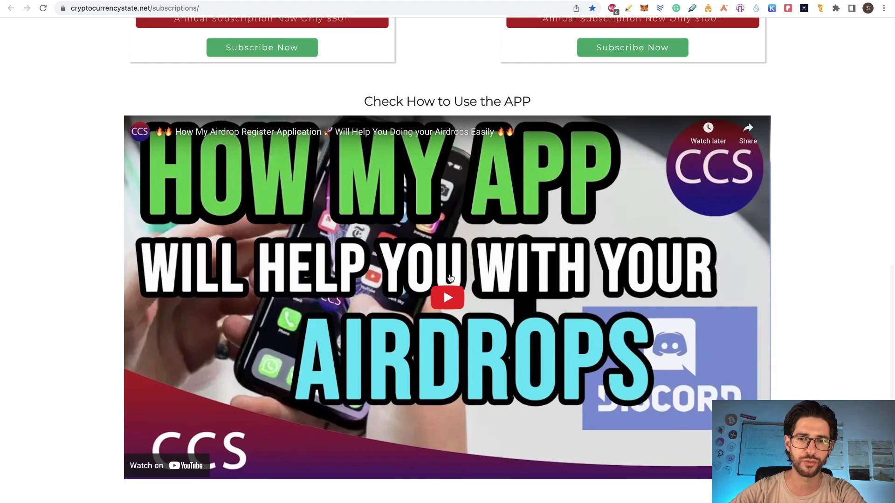
pyautogui.scroll(12, 441, 215)
pyautogui.scroll(-5, 441, 214)
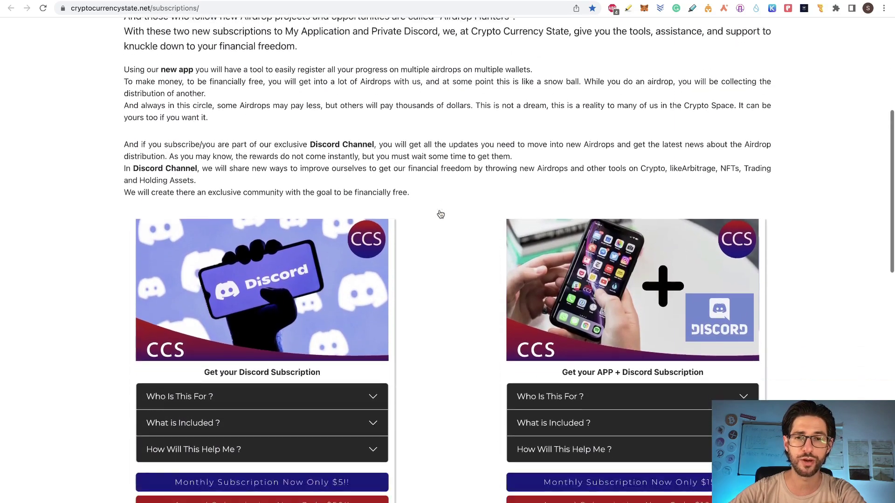
pyautogui.scroll(-1, 440, 214)
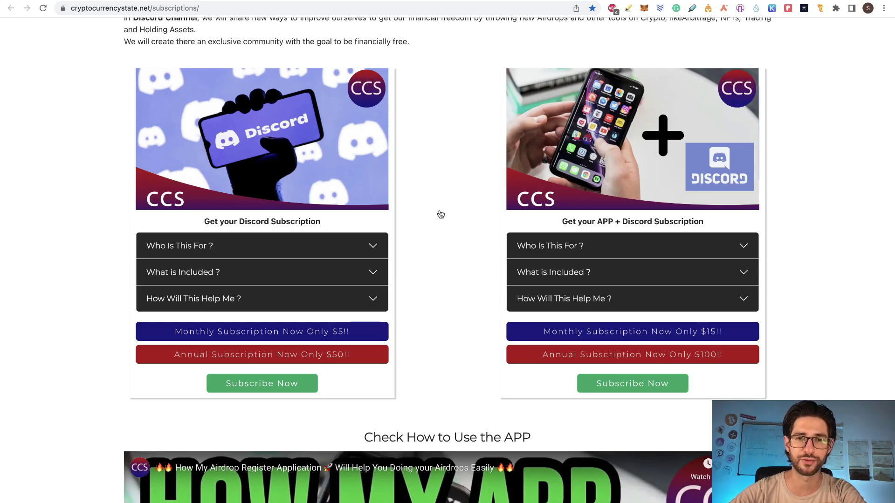
pyautogui.scroll(10, 440, 214)
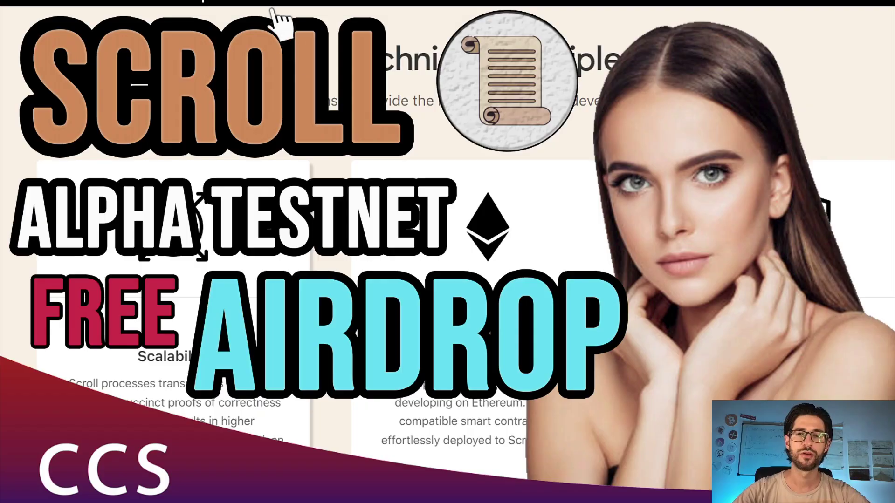